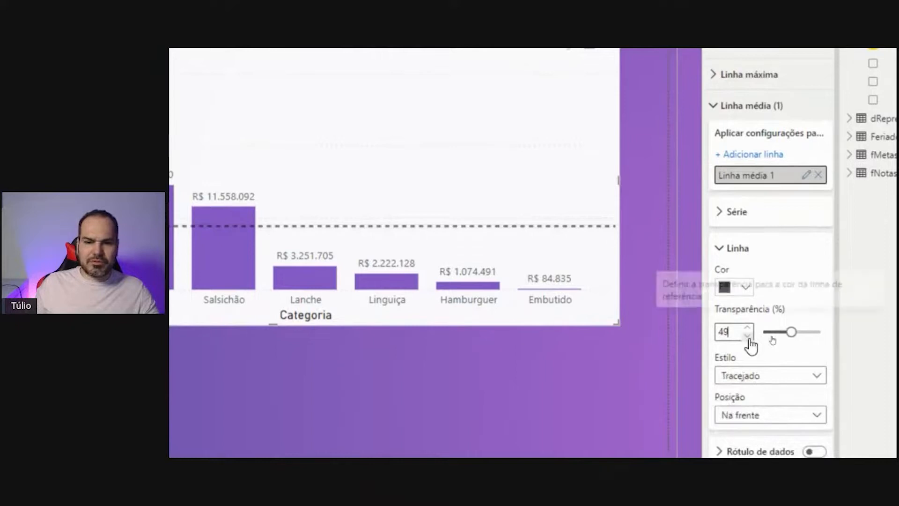
Set the average line's transparency to 47%.
left_click(748, 337)
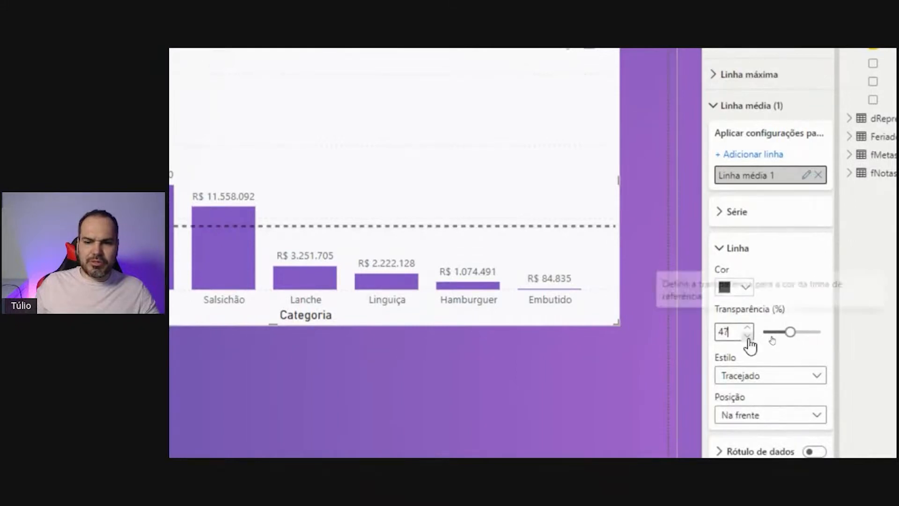
left_click(738, 212)
left_click(738, 212)
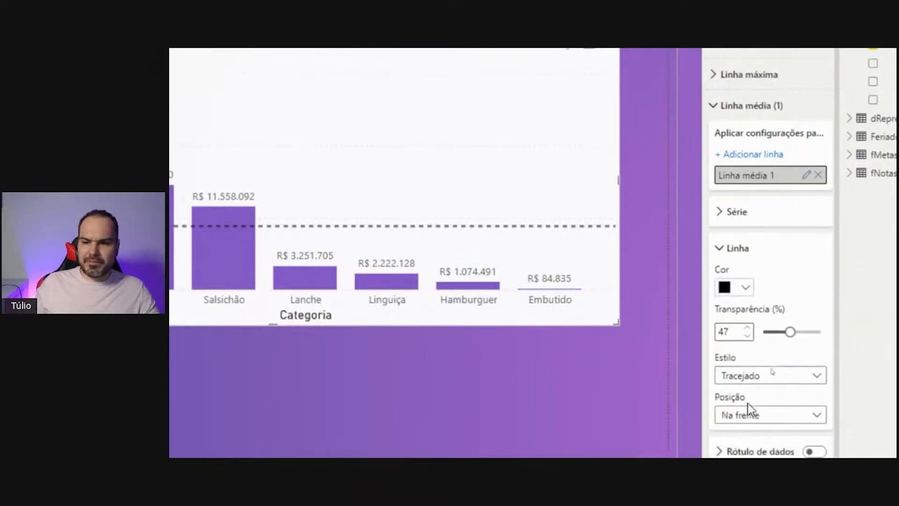
Turn on the data label for the average line and expand its label settings.
scroll(746, 391, "down", 1)
left_click(811, 395)
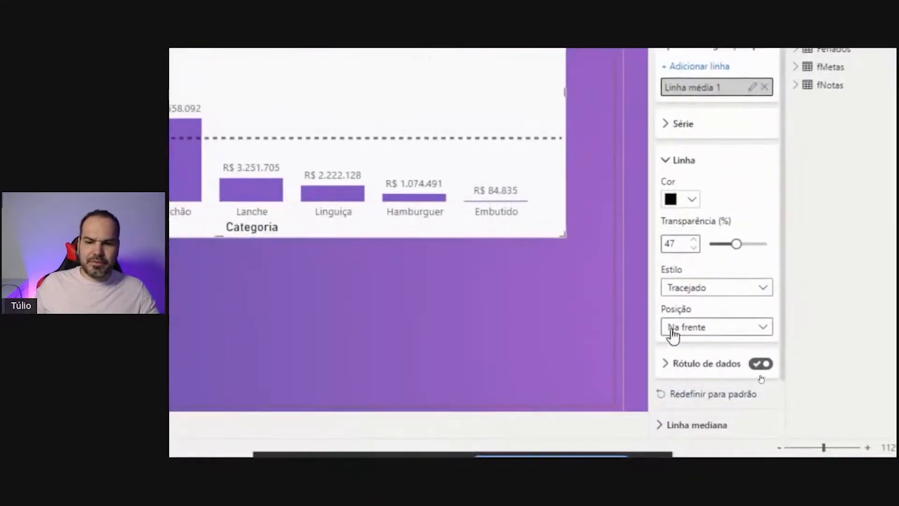
left_click(701, 327)
left_click(702, 294)
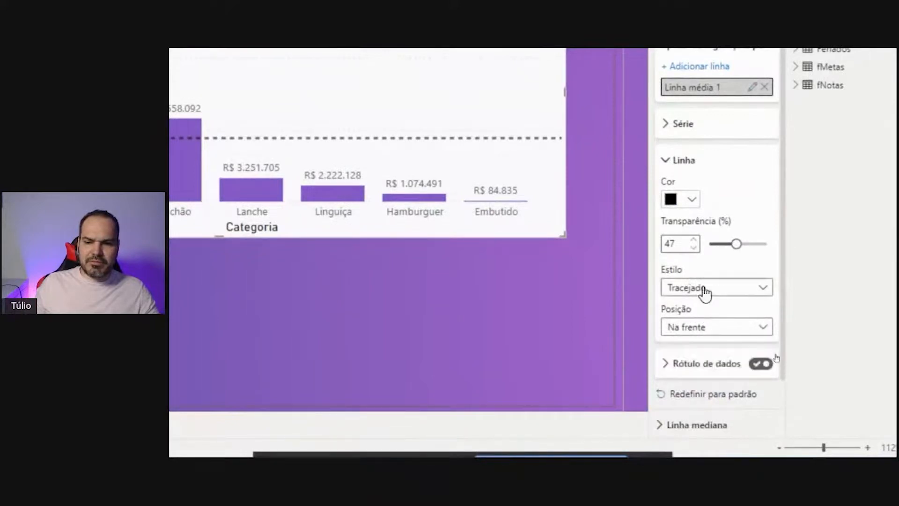
left_click(682, 365)
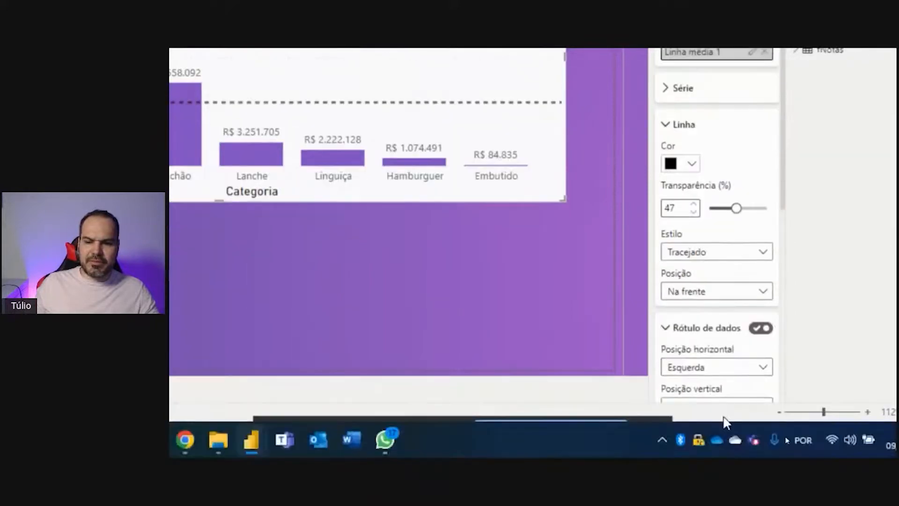
Set the average line label's horizontal position to Direita and its color to black.
scroll(720, 340, "down", 3)
left_click(721, 213)
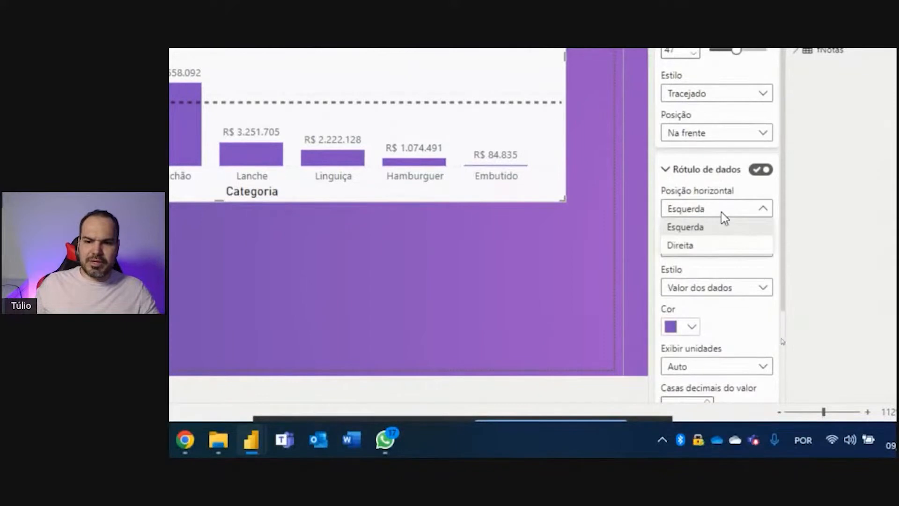
left_click(698, 245)
mouse_move(524, 74)
left_mouse_down()
mouse_move(493, 87)
mouse_move(558, 123)
mouse_move(517, 104)
left_mouse_up()
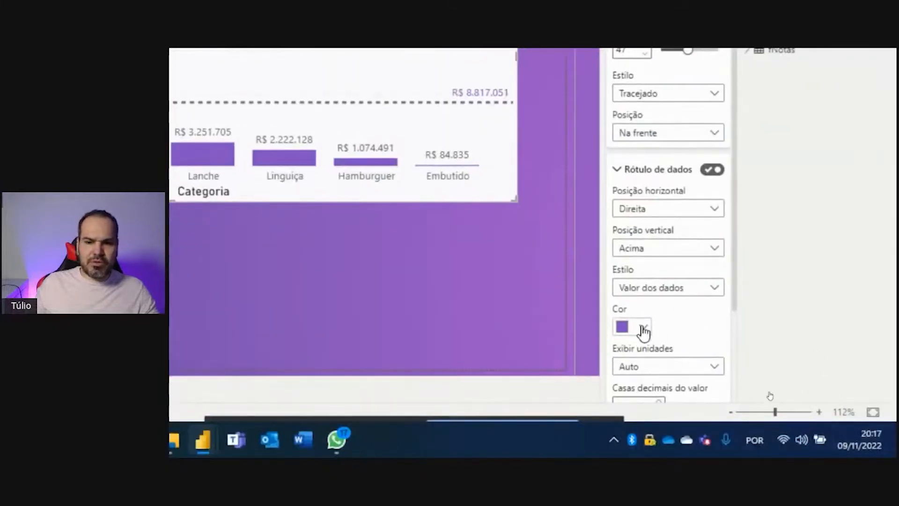
left_click(644, 328)
left_click(630, 261)
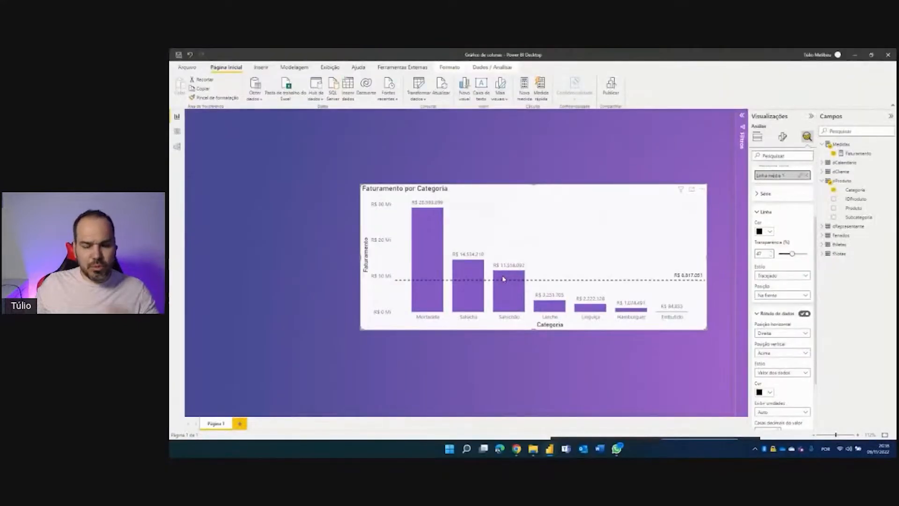
Move the Faturamento por Categoria chart slightly up and to the left on the report page.
mouse_move(512, 281)
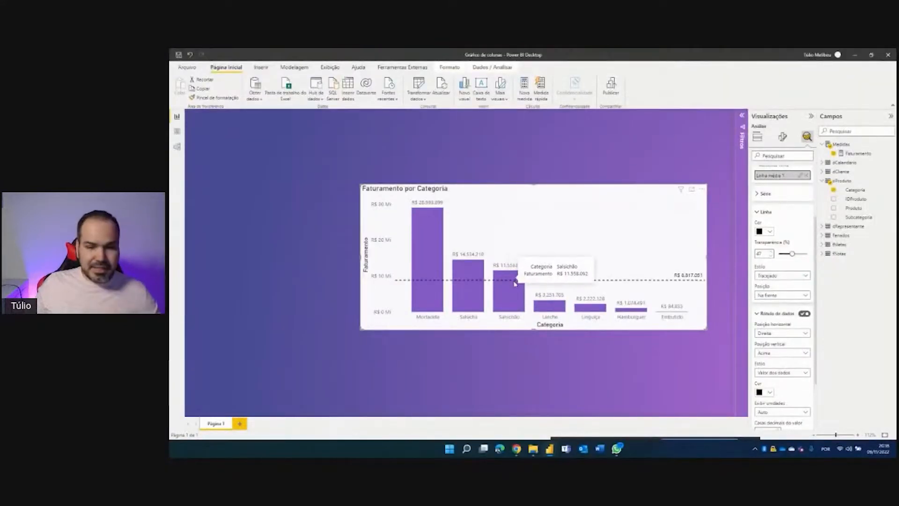
left_click_drag(580, 221, 554, 203)
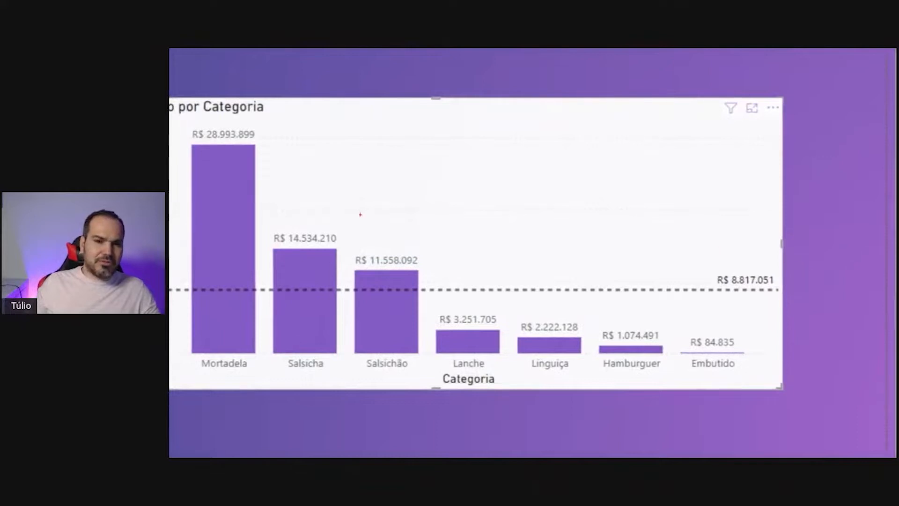
mouse_move(258, 132)
left_mouse_down()
mouse_move(197, 122)
mouse_move(228, 224)
mouse_move(347, 272)
mouse_move(430, 276)
mouse_move(363, 163)
mouse_move(257, 130)
left_mouse_up()
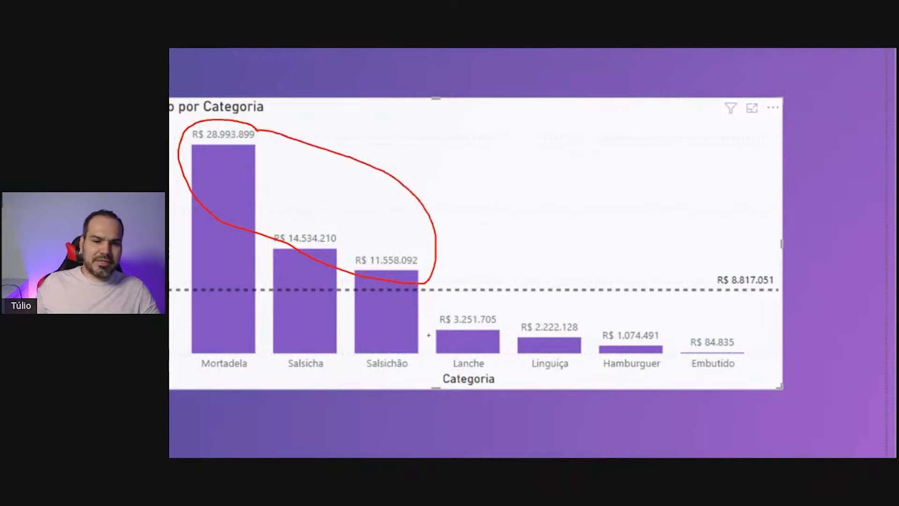
mouse_move(465, 312)
left_mouse_down()
mouse_move(480, 371)
mouse_move(709, 364)
mouse_move(583, 315)
mouse_move(466, 306)
left_mouse_up()
key("Escape")
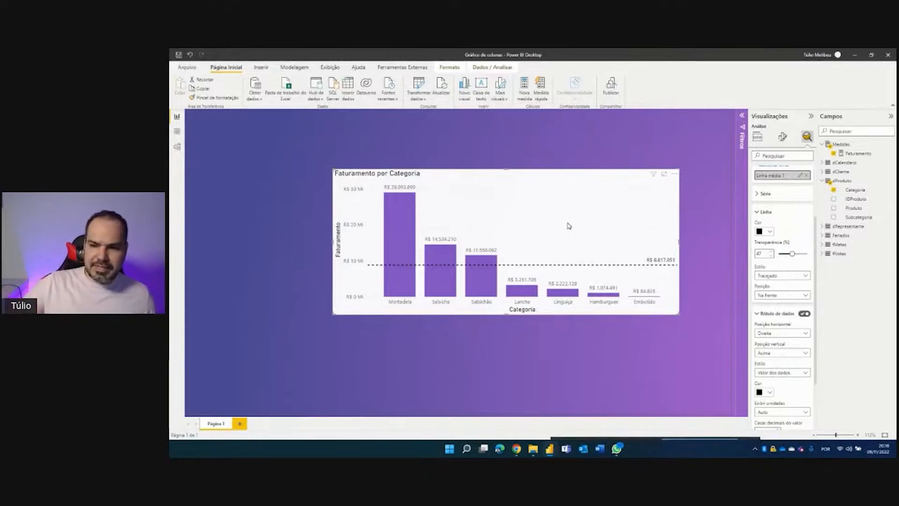
Create a new measure in the Medidas table named "Format cond media" and start a second formula line.
left_click(773, 213)
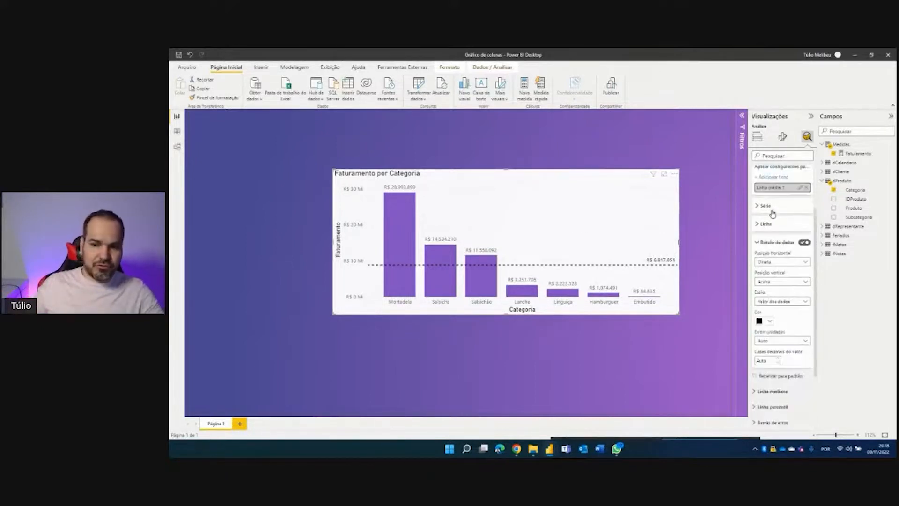
right_click(837, 145)
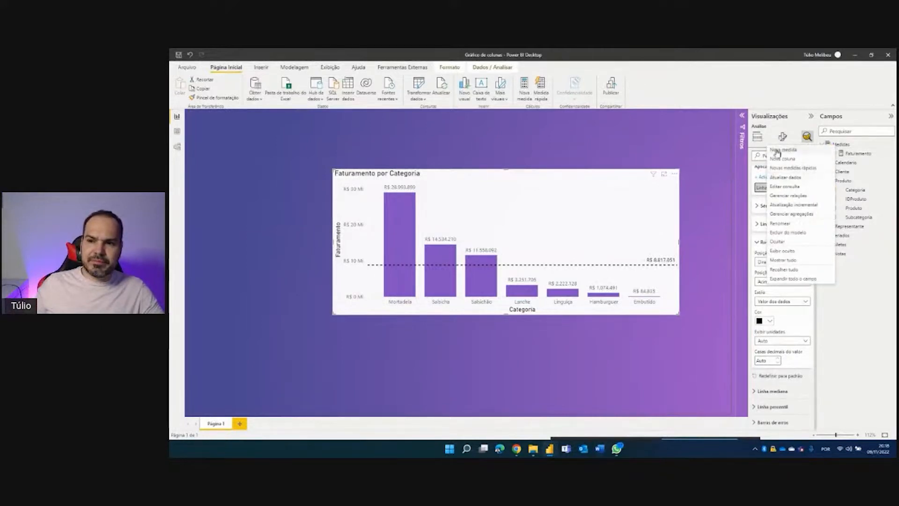
left_click(782, 151)
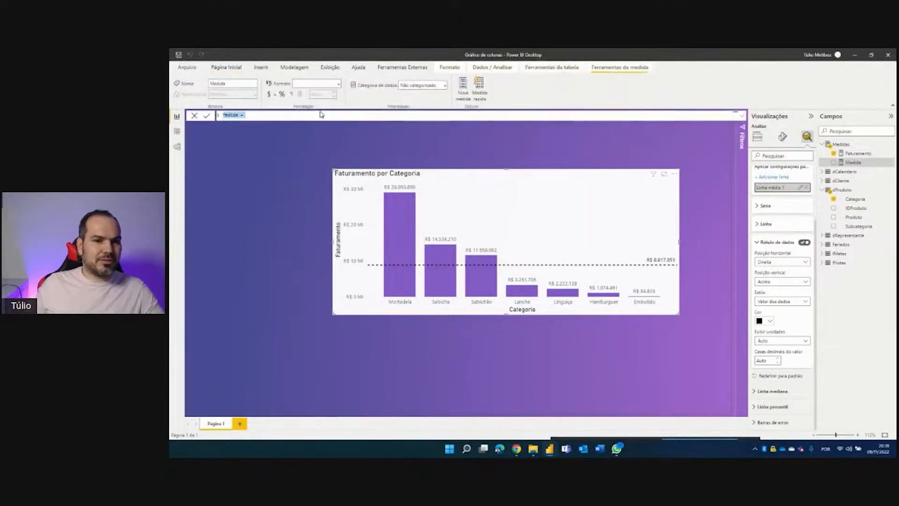
scroll(320, 118, "up", 3)
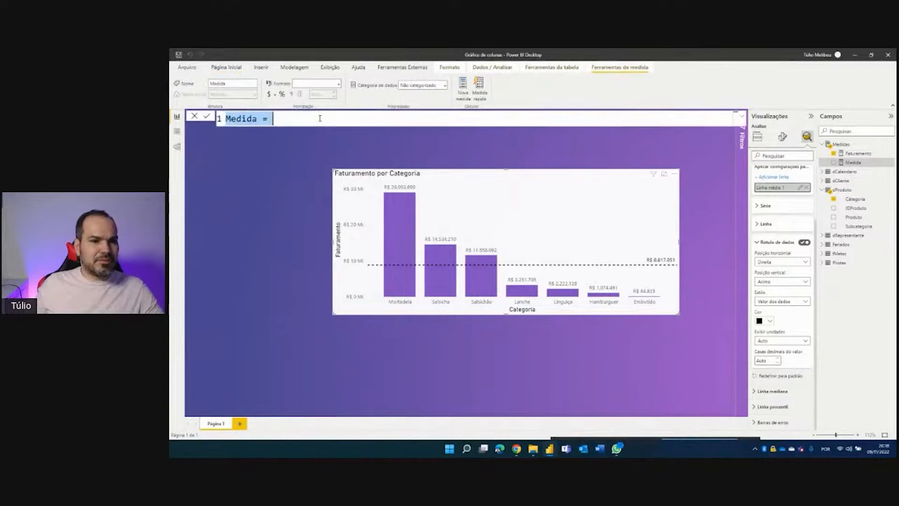
type("Format co")
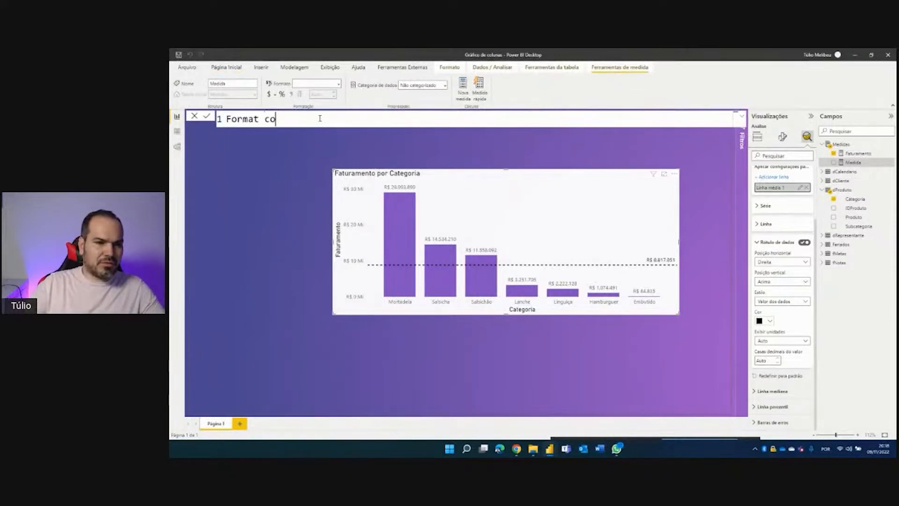
type("nd media =")
key("shift+Return")
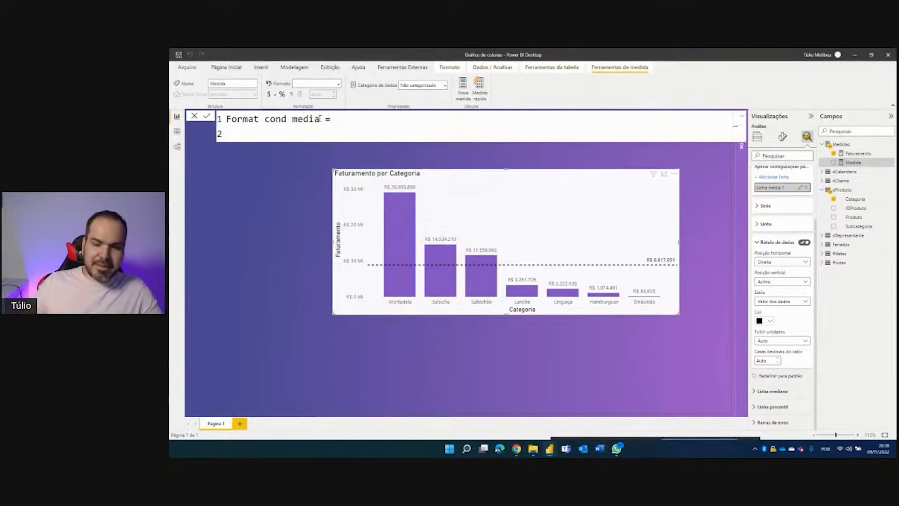
Declare the variable vMedia in the measure and begin its expression with the AVERAGEX function.
left_click_drag(660, 253, 668, 268)
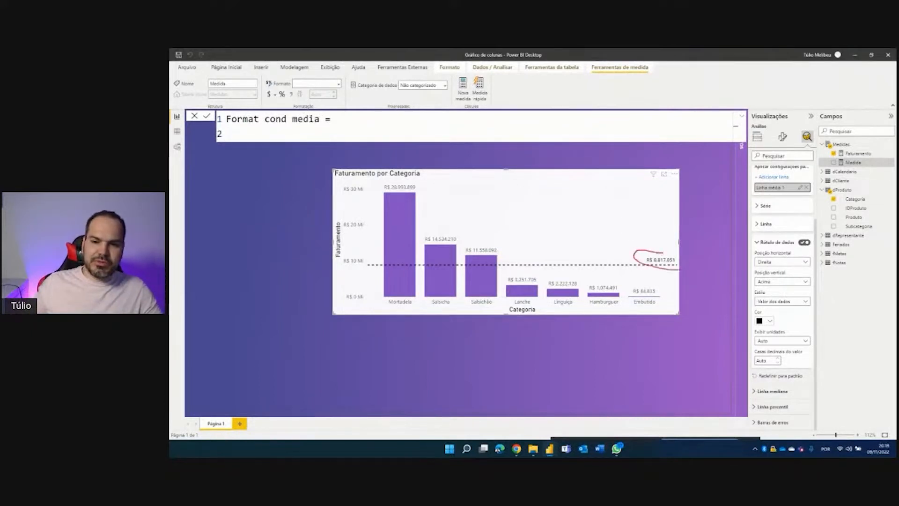
type("VAR vMedia")
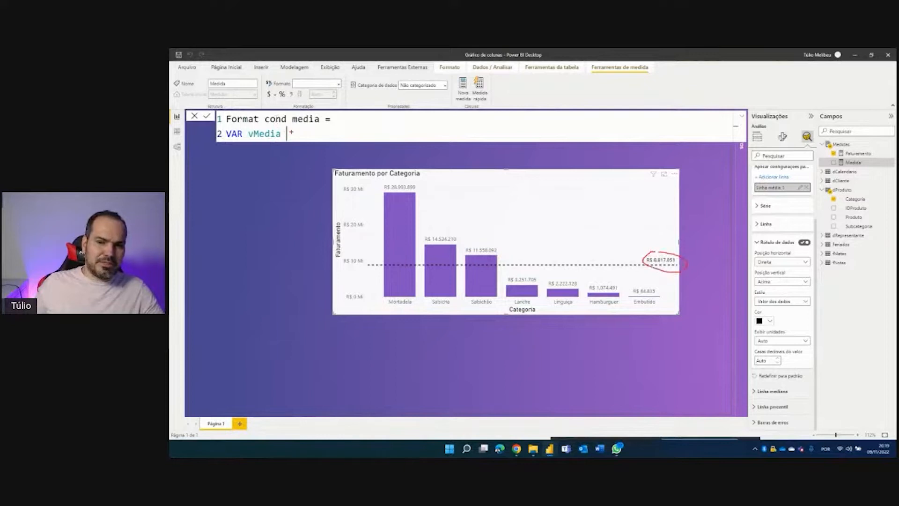
left_click_drag(643, 256, 441, 169)
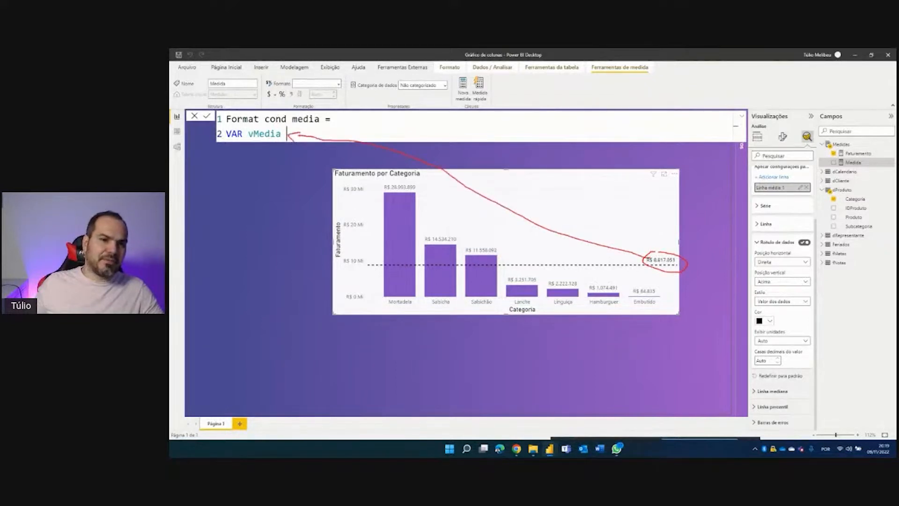
key("Escape")
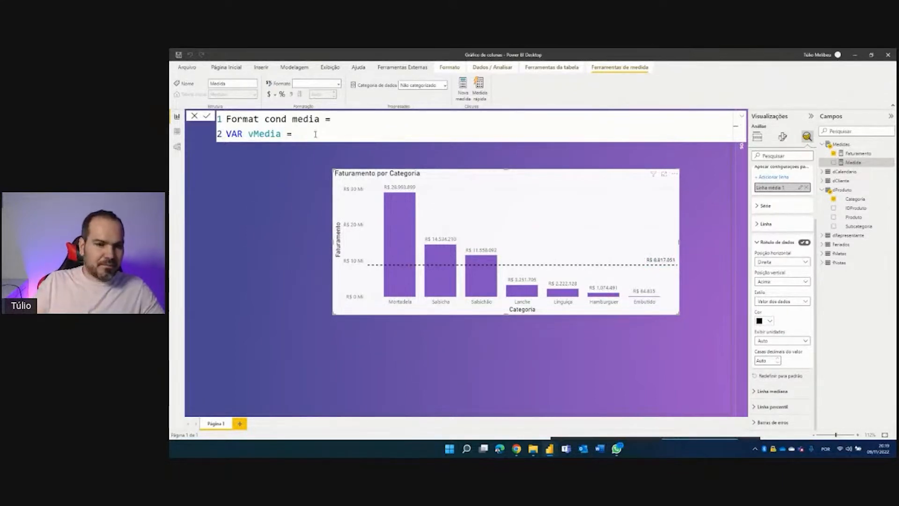
key("shift+Return")
type("ave")
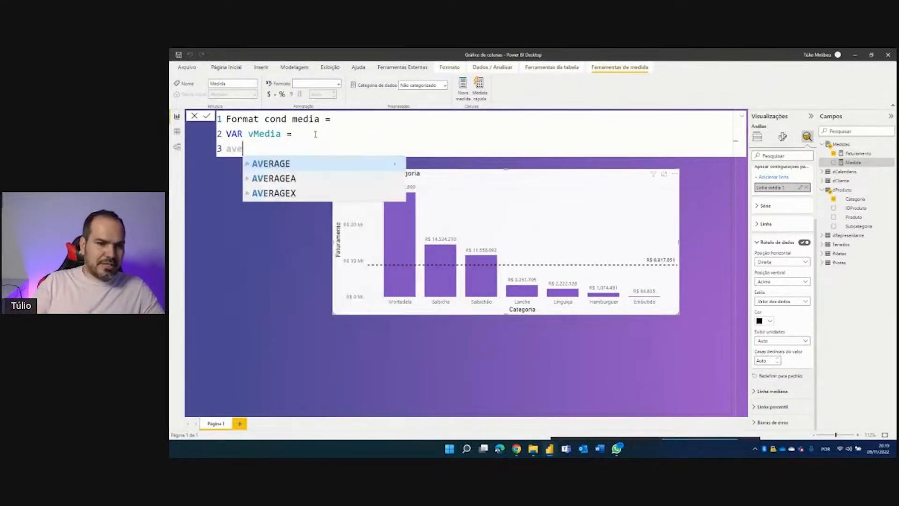
key("Down")
key("Down")
key("Tab")
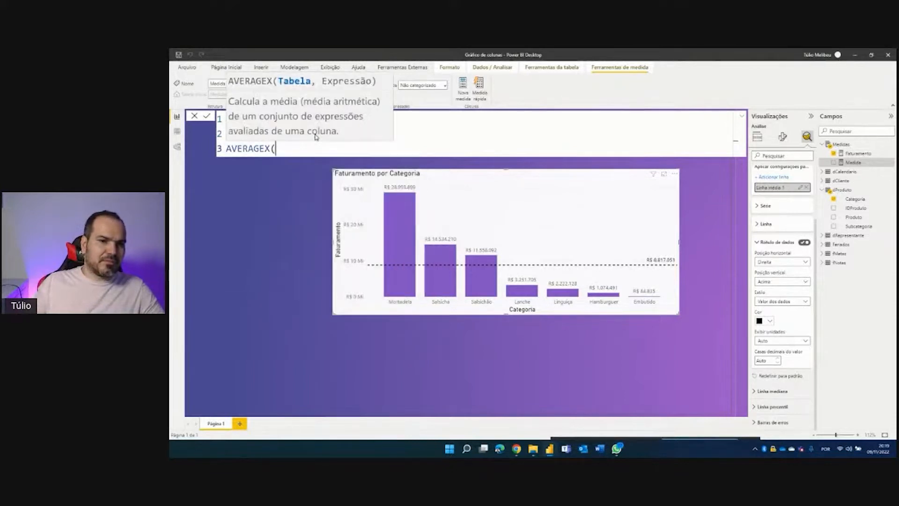
key("shift+Return")
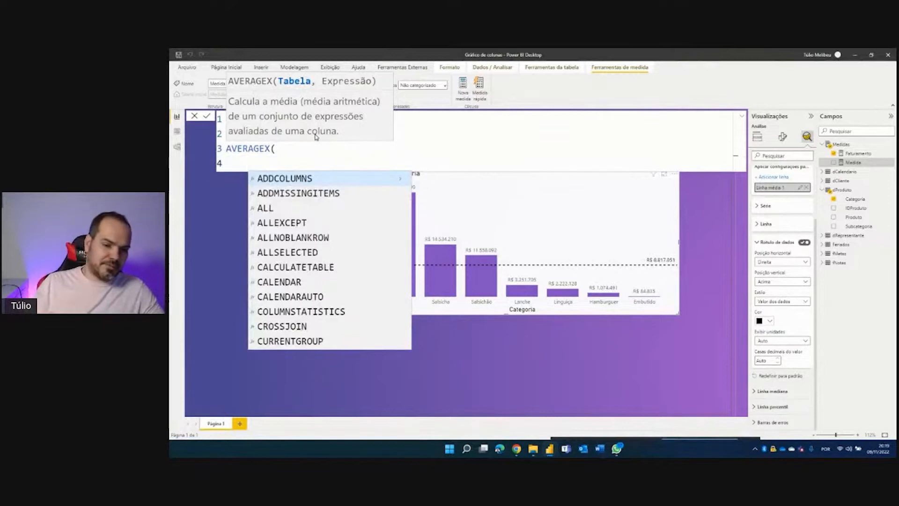
Enter ALL(dProduto[Categoria]) as the table argument of AVERAGEX.
type("al")
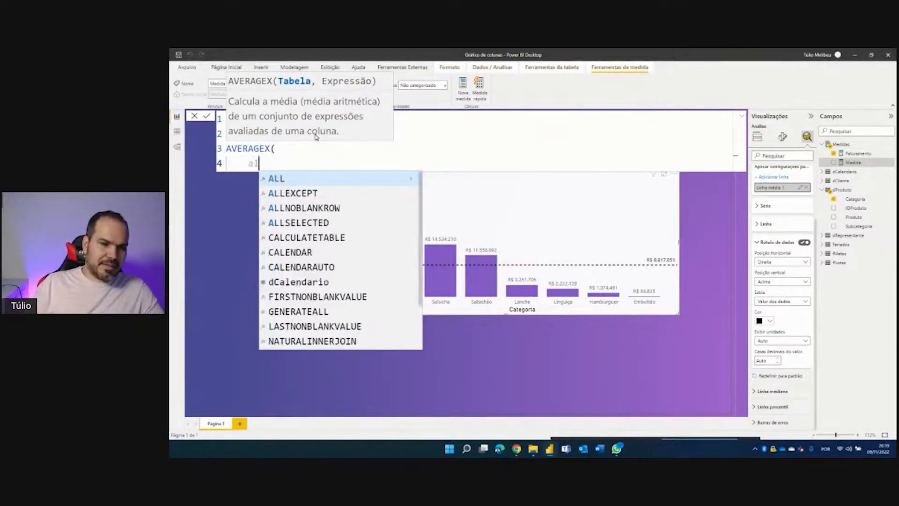
key("Tab")
type("dpro")
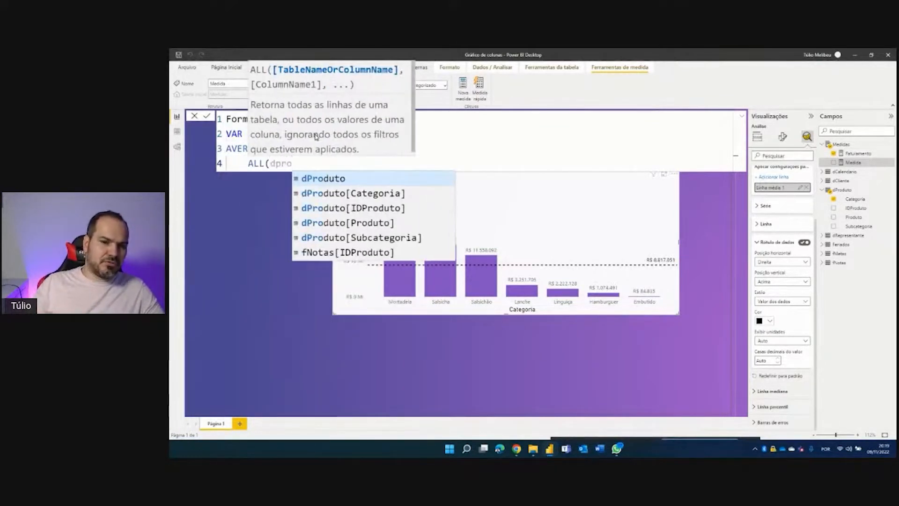
key("Up")
key("Up")
key("Up")
key("Up")
key("Up")
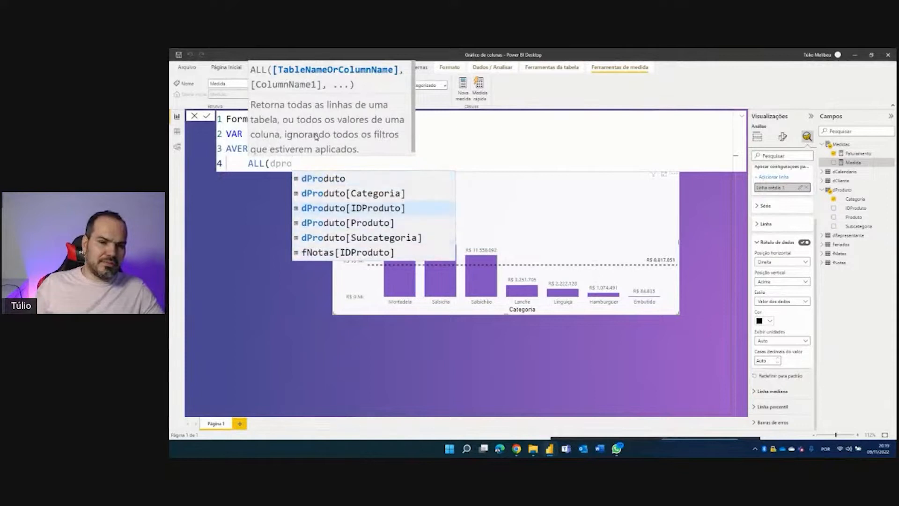
key("Tab")
type(")")
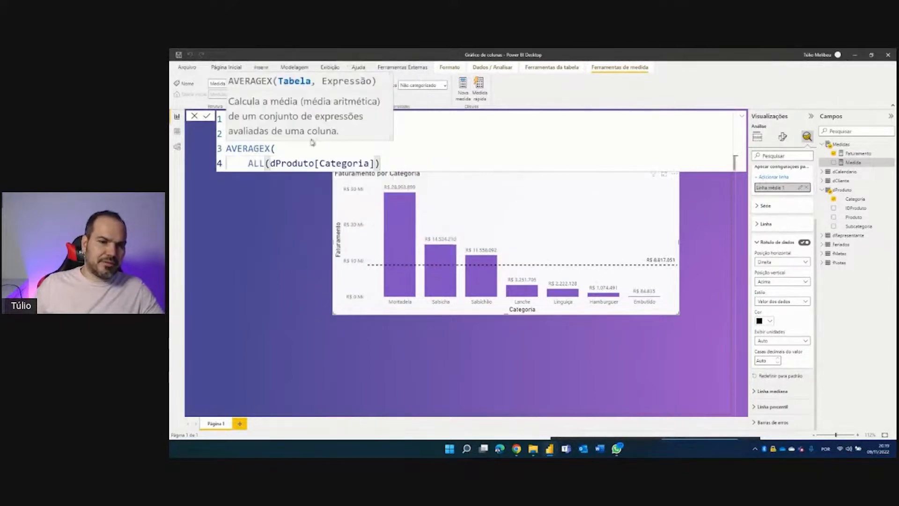
left_click_drag(249, 163, 383, 165)
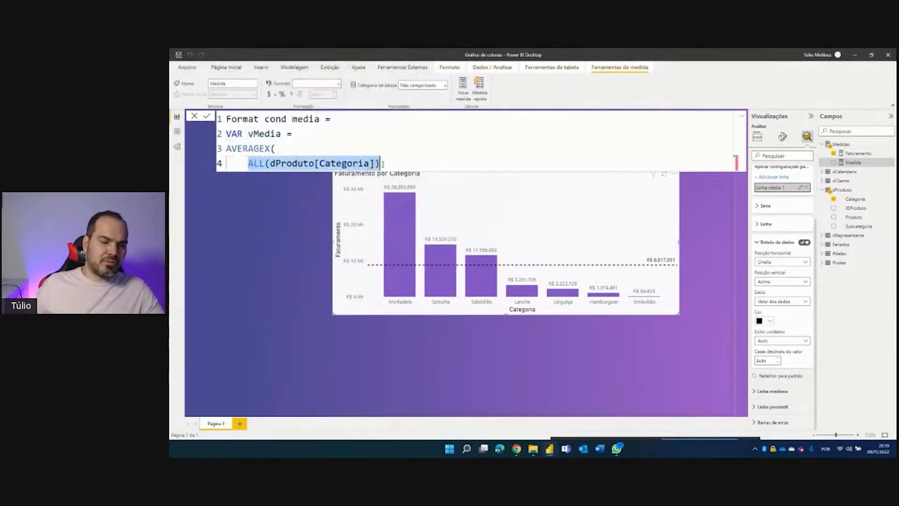
left_click(383, 164)
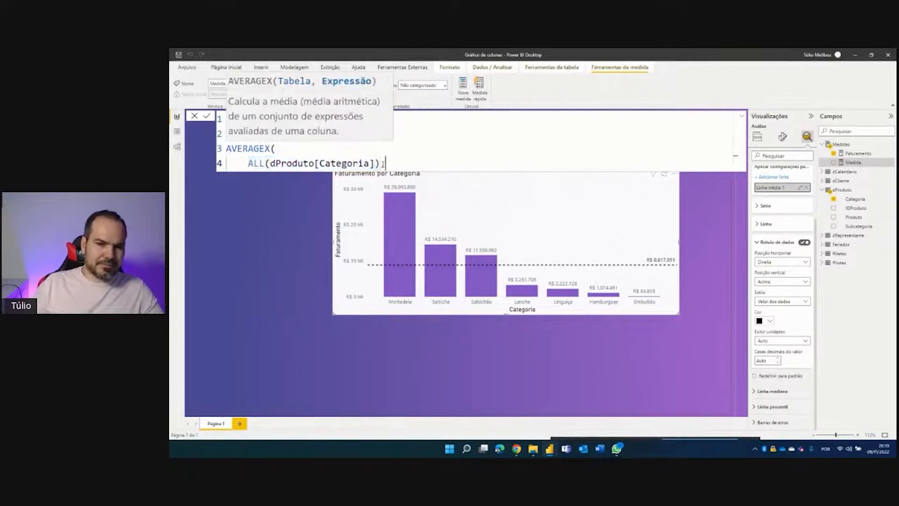
Add [Faturamento] as the expression argument on its own line and close the AVERAGEX function.
type(",")
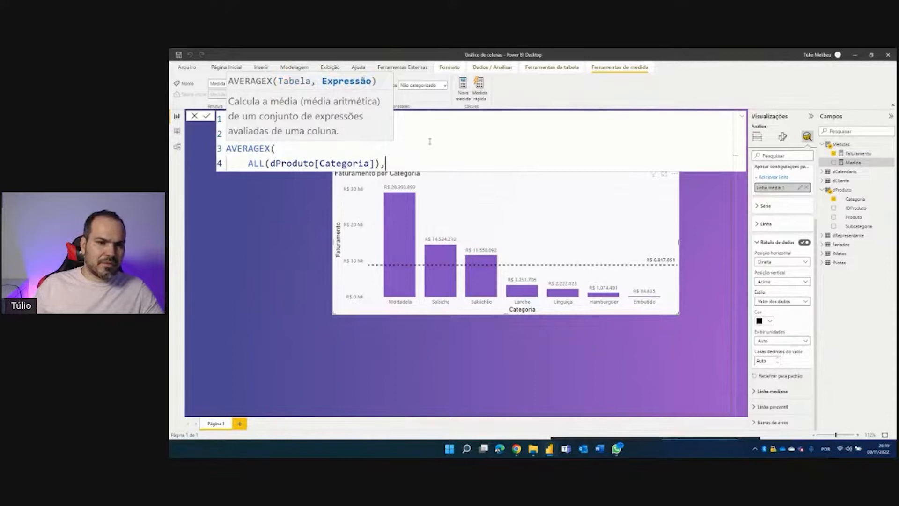
key("Return")
type("[Faturamento]")
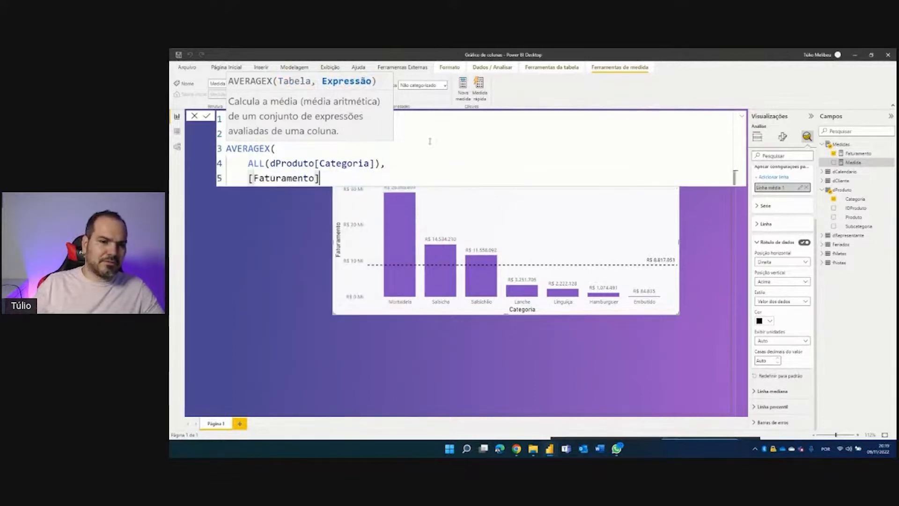
key("Return")
type(")")
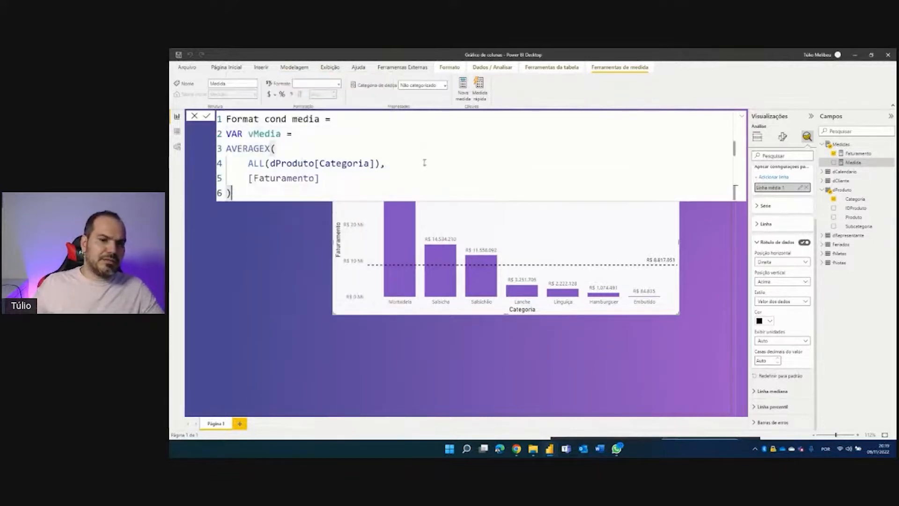
left_click_drag(422, 120, 473, 197)
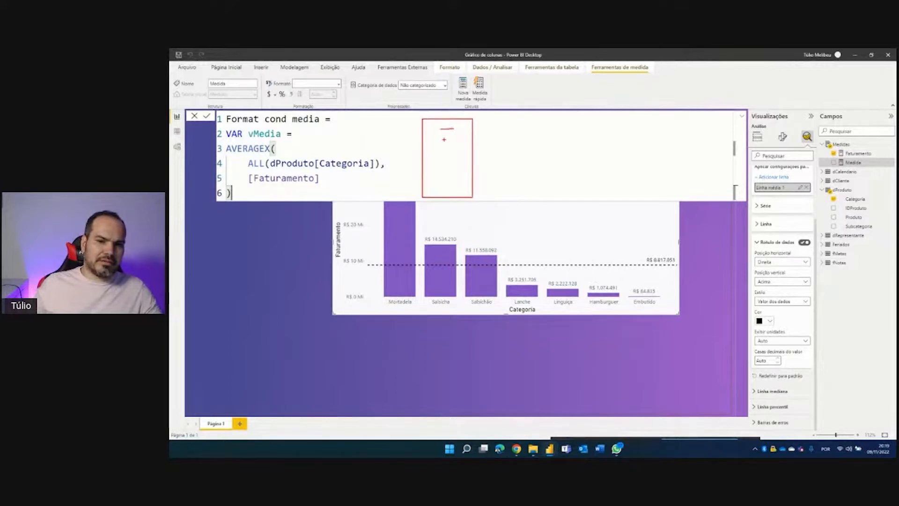
left_click_drag(437, 158, 443, 160)
mouse_move(465, 123)
left_mouse_down()
mouse_move(488, 131)
mouse_move(470, 187)
left_mouse_up()
key("Escape")
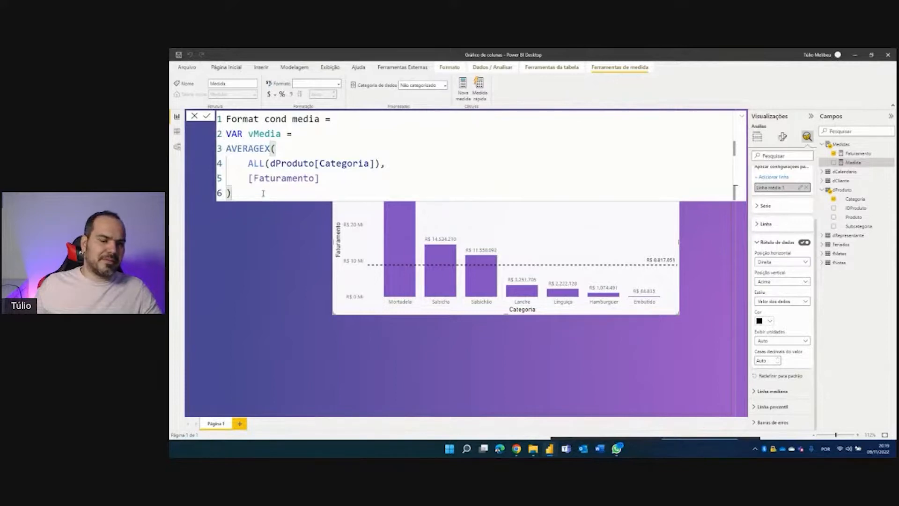
End the measure formula with RETURN vMedia on separate lines and commit the measure.
key("shift+Return")
type("RETURN")
key("shift+Return")
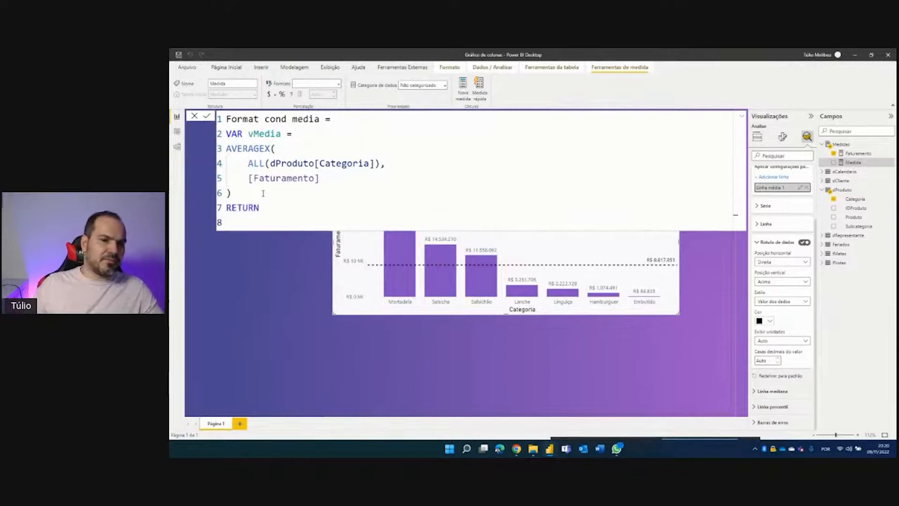
double_click(266, 134)
key("ctrl+c")
left_click(243, 223)
key("ctrl+v")
left_click(275, 210)
key("Return")
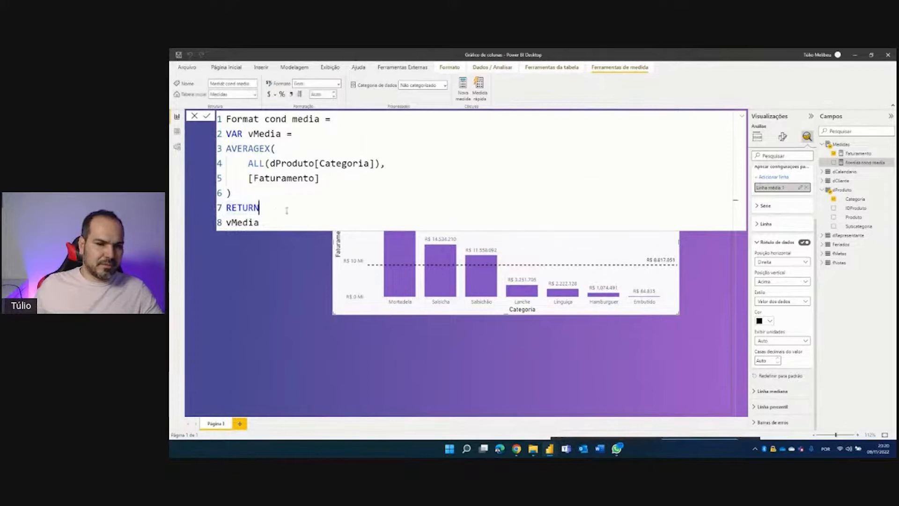
left_click(398, 225)
left_click(553, 252)
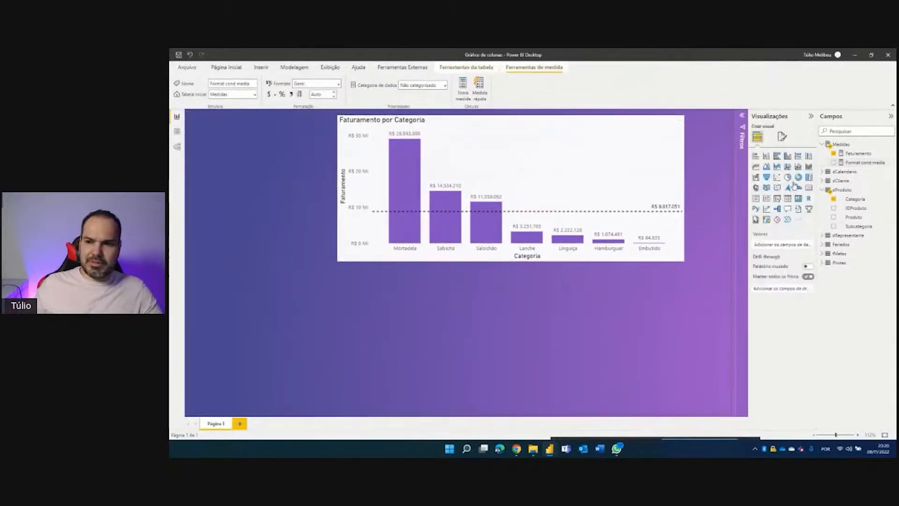
Duplicate the Faturamento por Categoria chart, place the copy below the original and convert it to a table.
key("ctrl+c")
key("ctrl+v")
left_click_drag(529, 165, 504, 307)
left_click(787, 200)
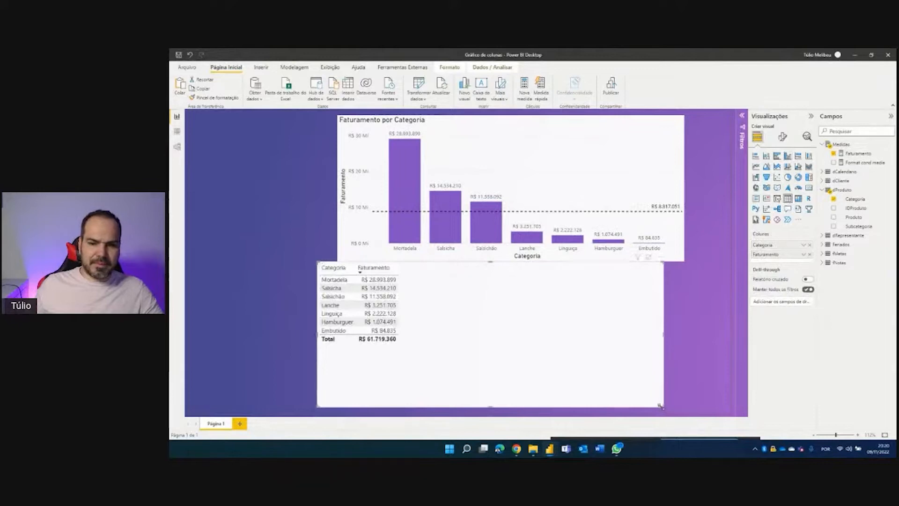
Shrink and reposition the table below the chart and add the Format cond media measure to it.
left_click_drag(661, 406, 524, 393)
left_click_drag(445, 364, 506, 371)
left_click_drag(862, 162, 490, 323)
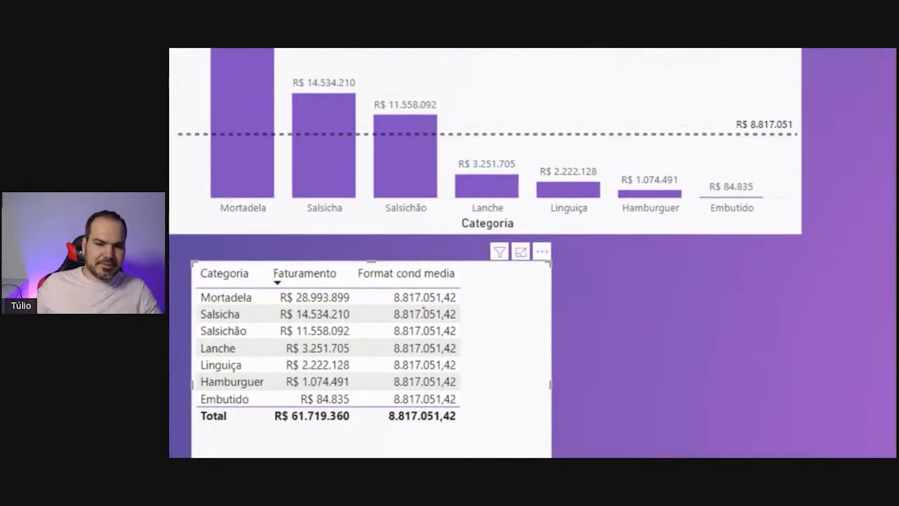
mouse_move(392, 291)
left_mouse_down()
mouse_move(462, 393)
mouse_move(462, 408)
left_mouse_up()
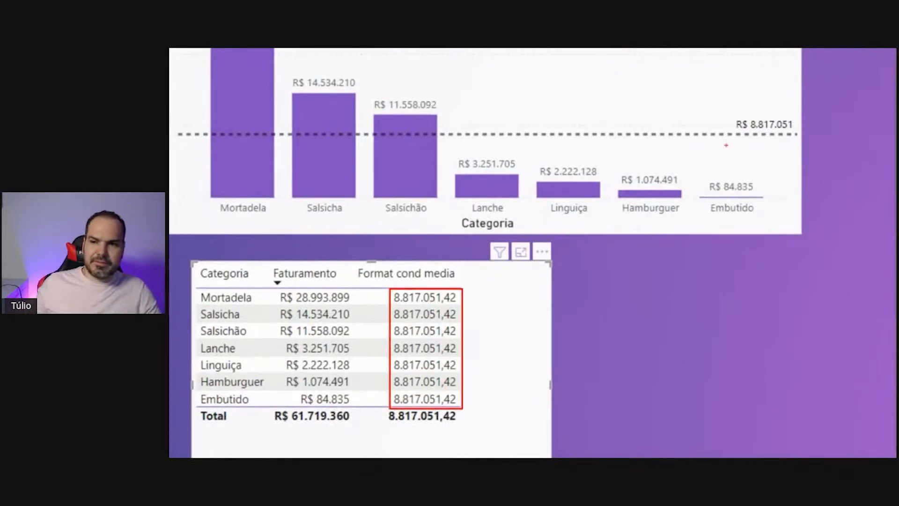
mouse_move(768, 113)
left_mouse_down()
mouse_move(729, 135)
mouse_move(771, 114)
left_mouse_up()
mouse_move(469, 324)
left_mouse_down()
mouse_move(623, 322)
mouse_move(776, 158)
left_mouse_up()
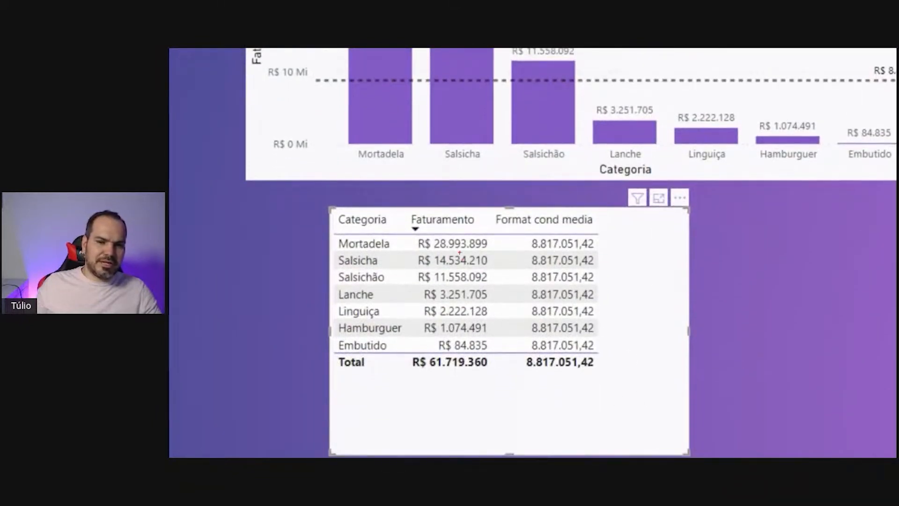
left_click_drag(434, 233, 502, 254)
mouse_move(546, 230)
left_mouse_down()
mouse_move(576, 253)
mouse_move(539, 230)
left_mouse_up()
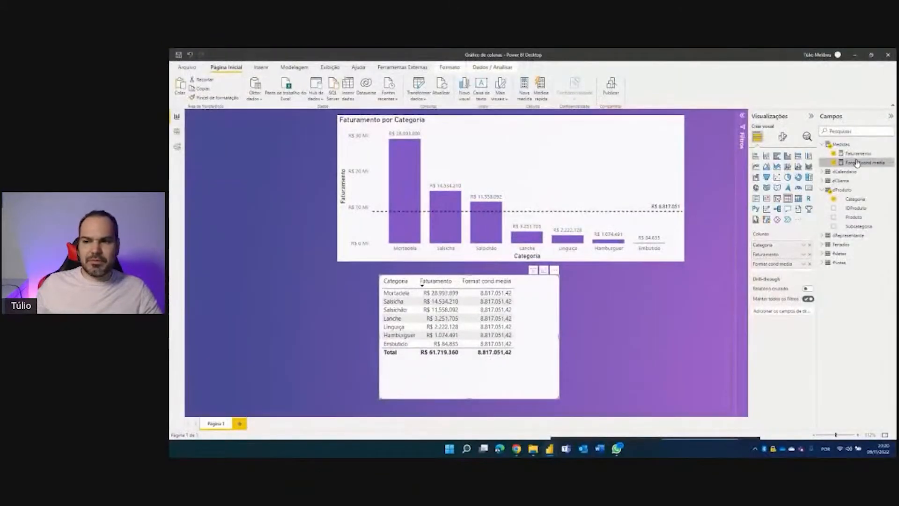
Insert the variable vResultado before RETURN in the Format cond media measure and begin its expression with the IF function.
left_click(857, 162)
left_click(252, 193)
key("Return")
type("VAR vResultado =")
key("Return")
type("F")
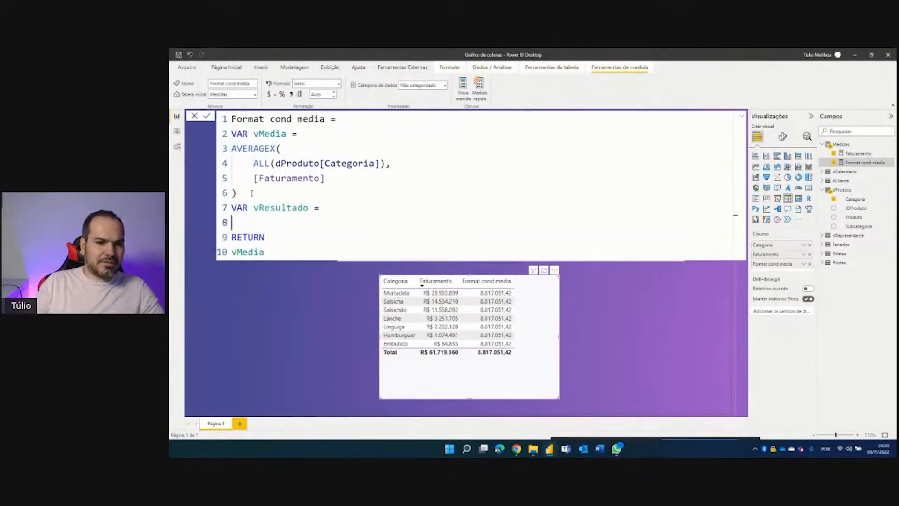
key("BackSpace")
type("IF(")
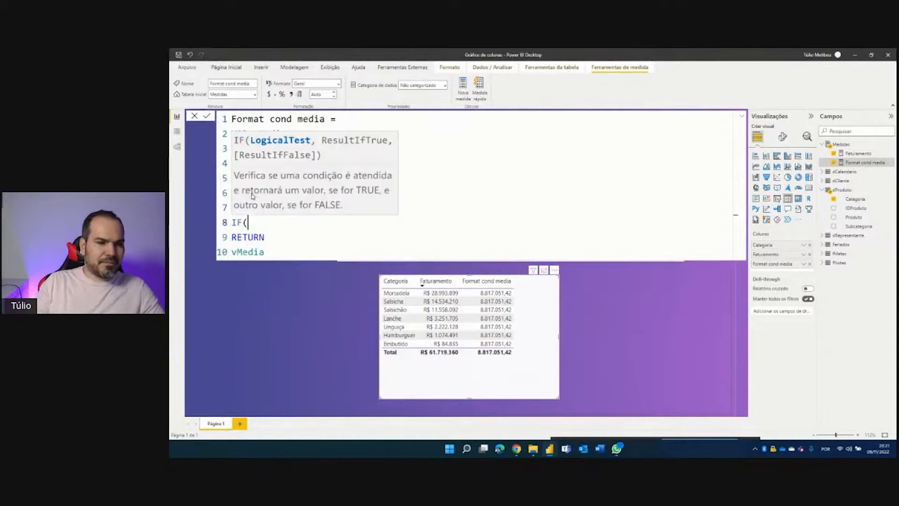
key("Return")
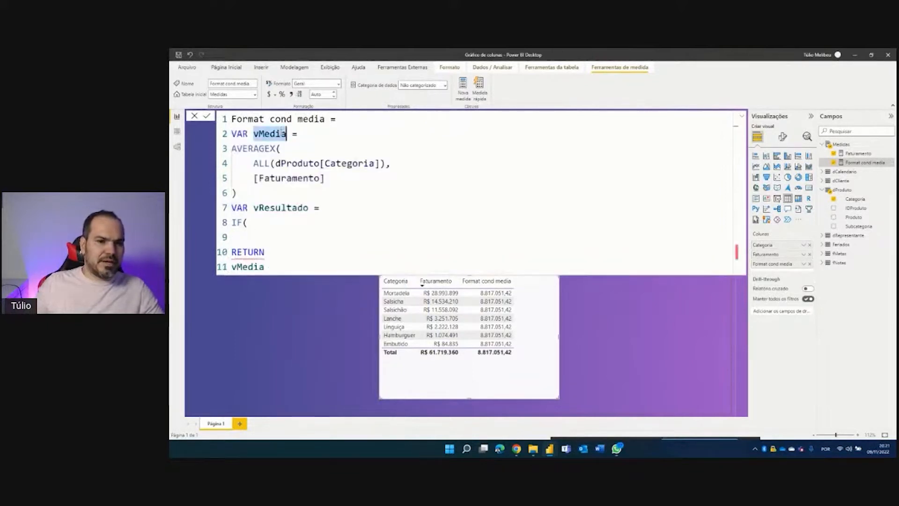
Enter [Faturamento] >= vMedia as the logical test of the IF function.
key("BackSpace")
type("[Faturamento] ")
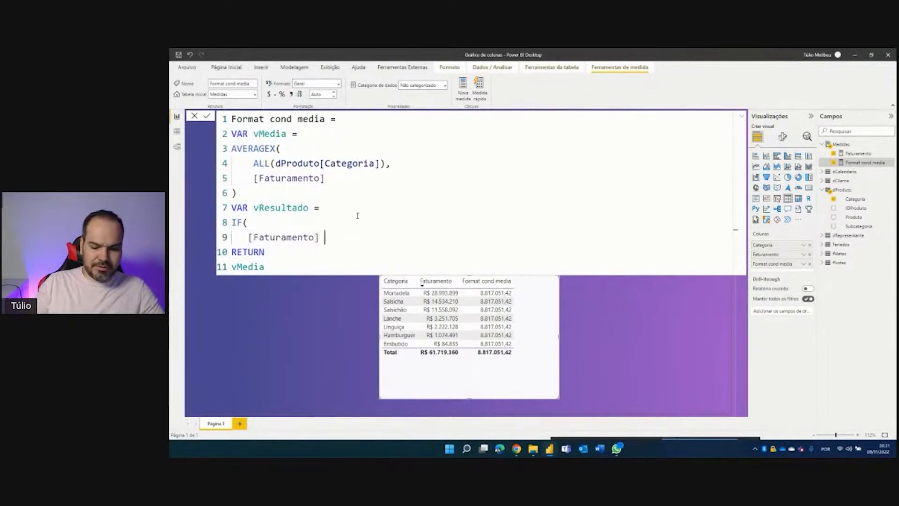
type(">= ")
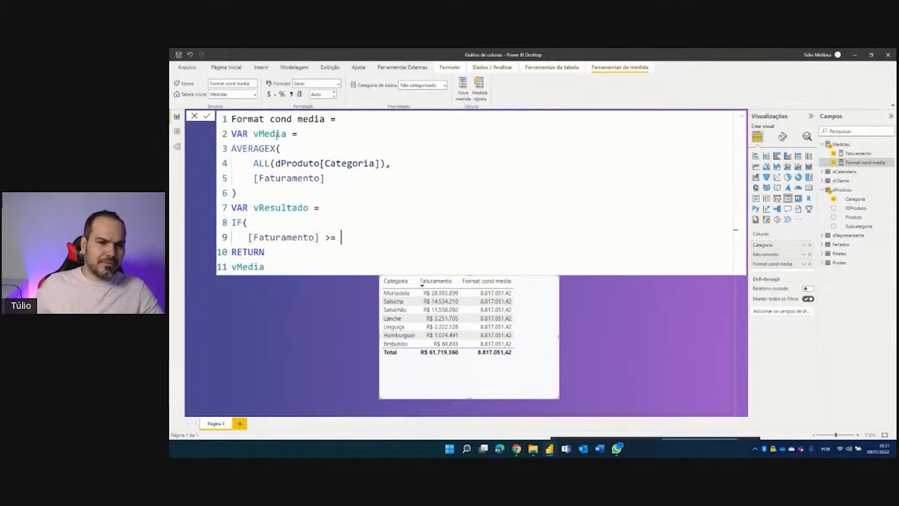
type(" vMedia")
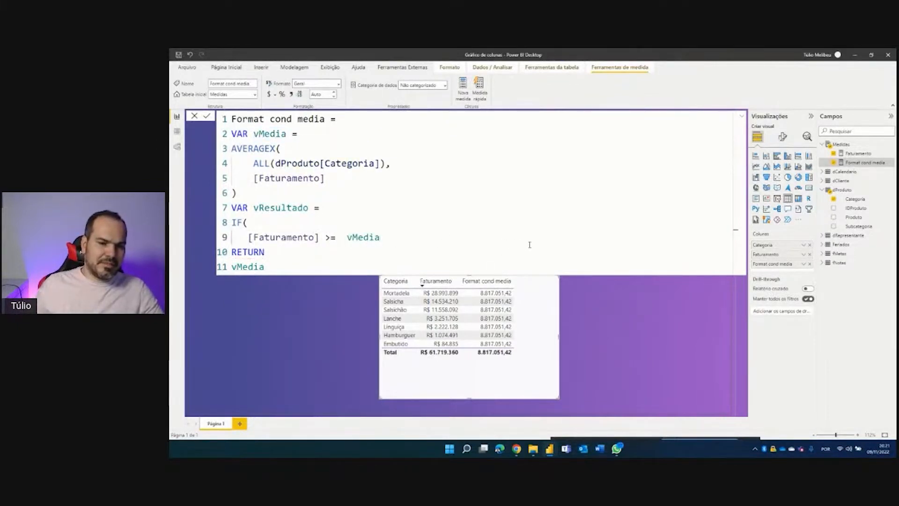
key("BackSpace")
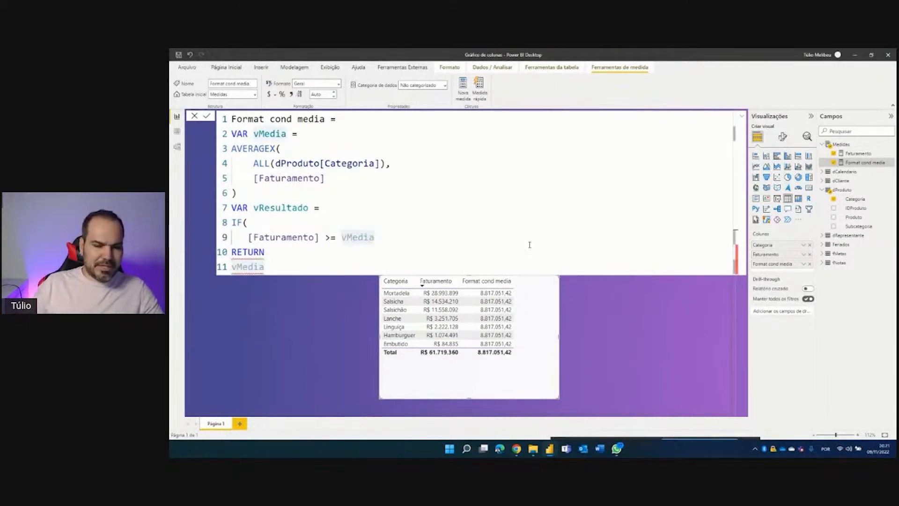
type(",")
key("Return")
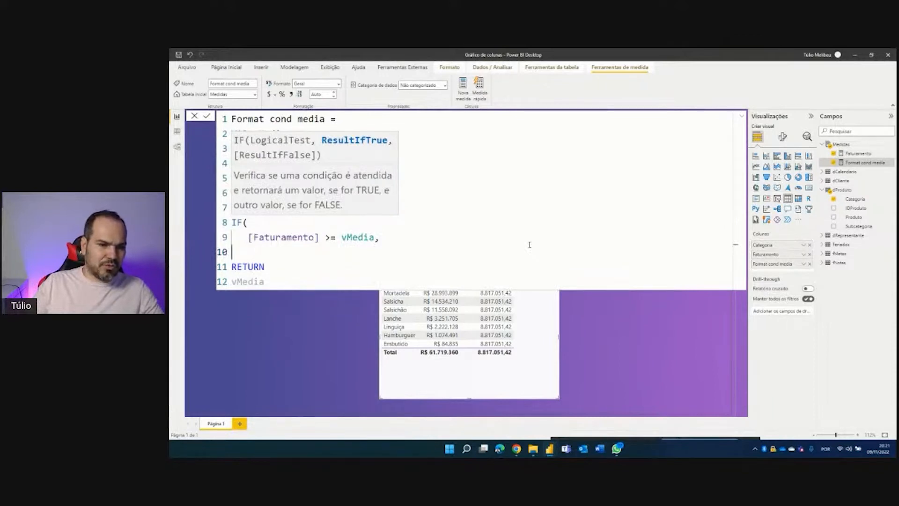
Enter "blue" as the true result and "orange" as the false result on separate lines and close the IF function.
type("\"blue\",")
key("Return")
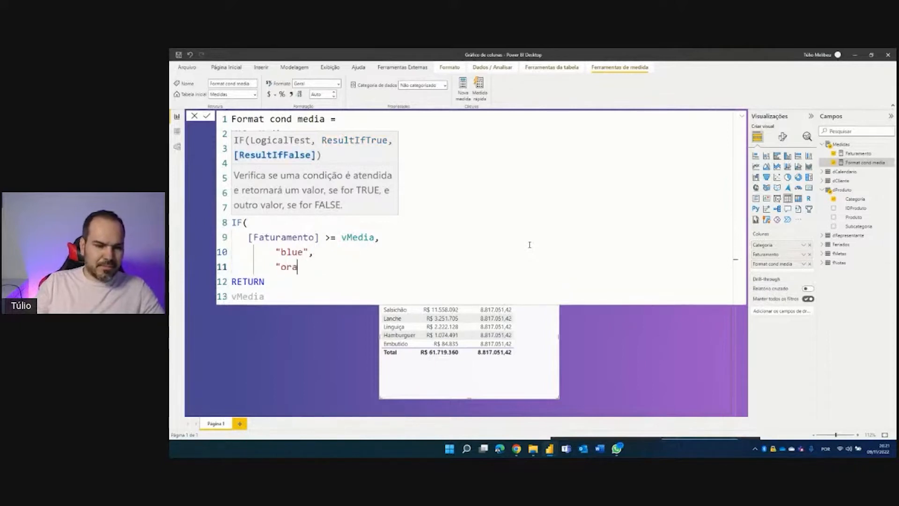
key("Return")
key("shift+Tab")
key("shift+Tab")
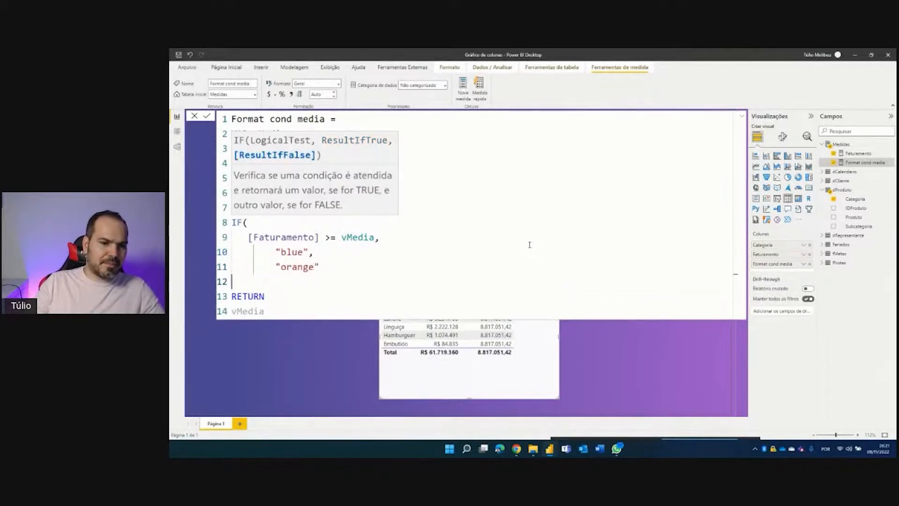
type(")")
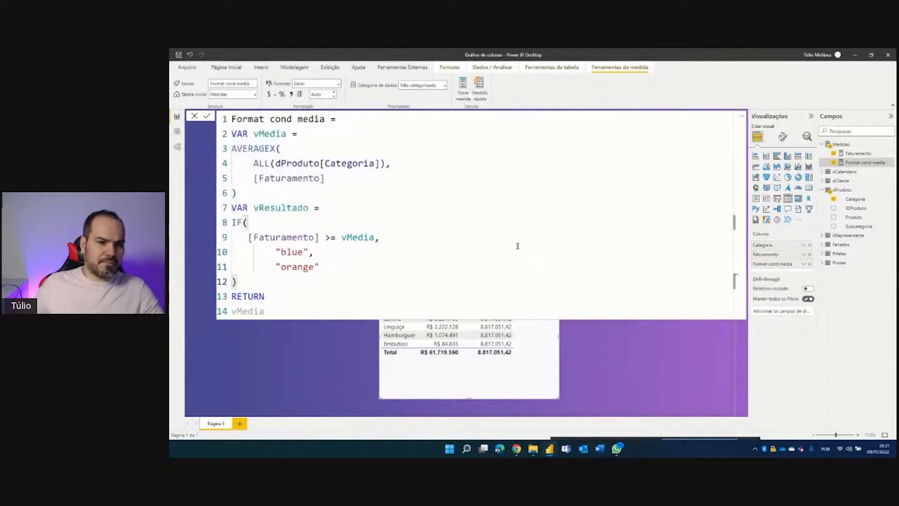
Make the measure return vResultado instead of vMedia and commit the change.
double_click(281, 207)
key("ctrl+c")
double_click(255, 311)
key("ctrl+v")
left_click(276, 283)
key("Return")
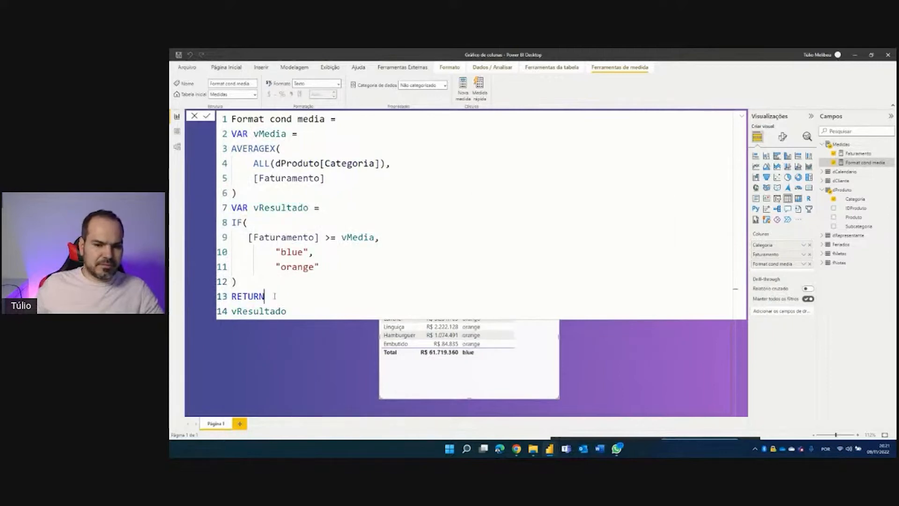
left_click(363, 325)
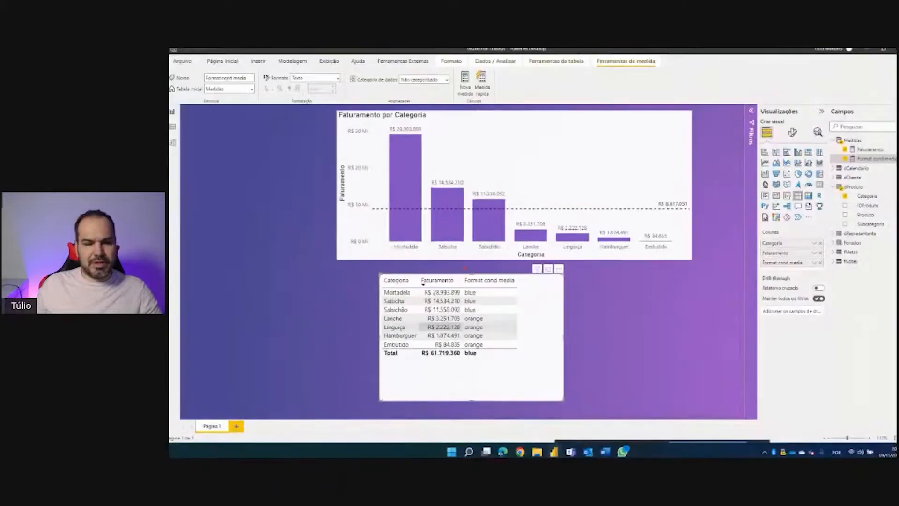
Apply conditional formatting to the chart's default column colour by field value (Valor do campo), based on the Format cond media measure.
left_click(526, 131)
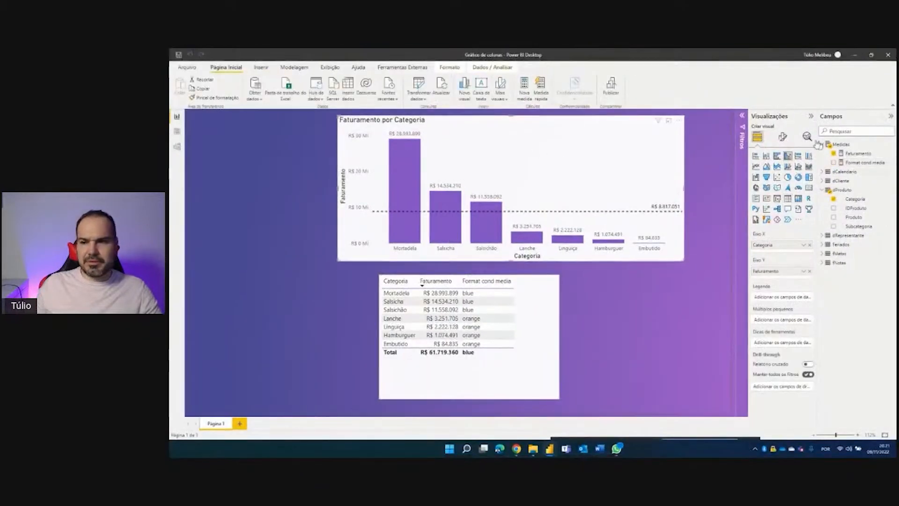
left_click(783, 136)
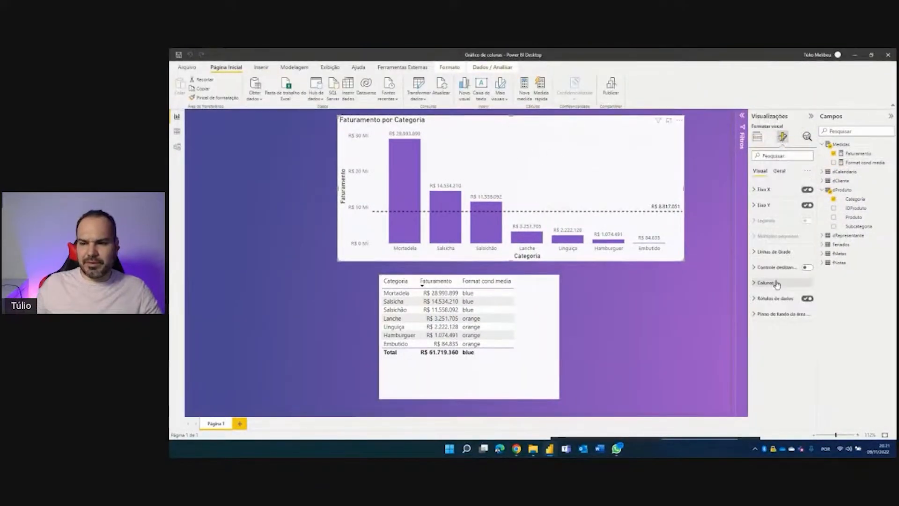
left_click(766, 282)
left_click(780, 318)
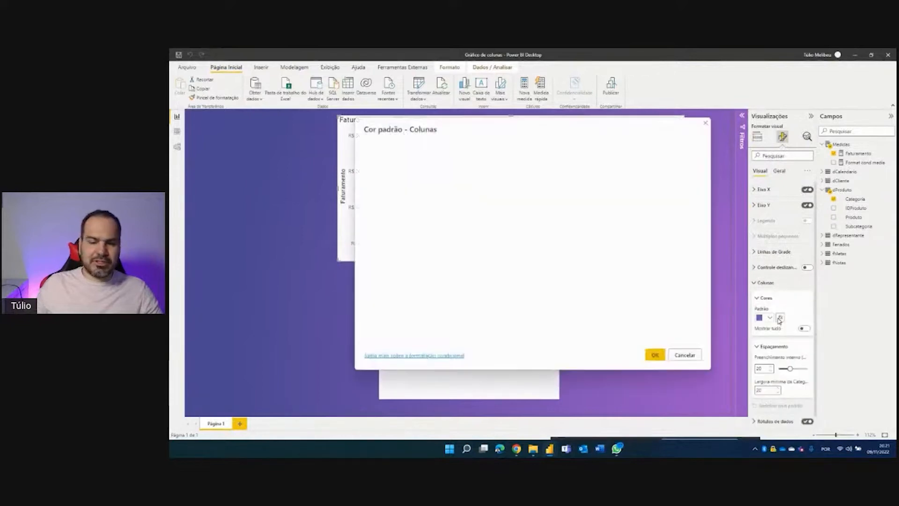
left_click(384, 162)
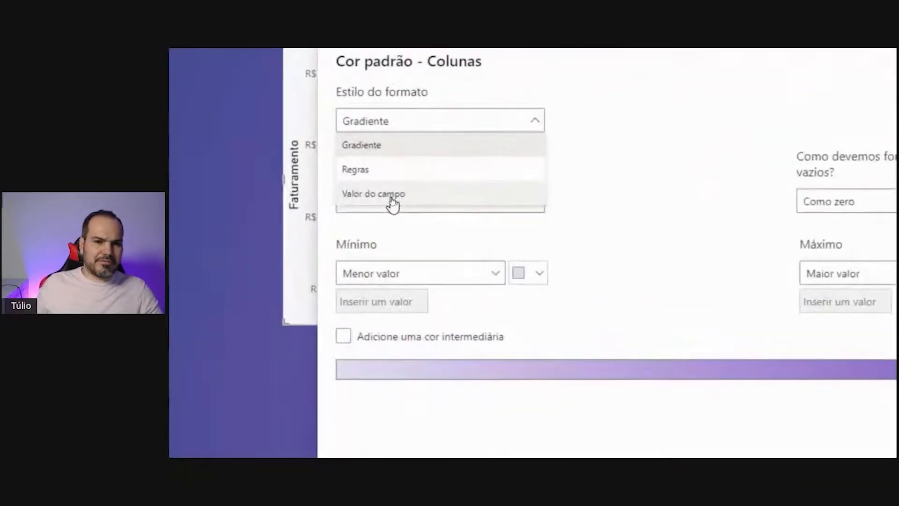
left_click(392, 200)
left_click(393, 196)
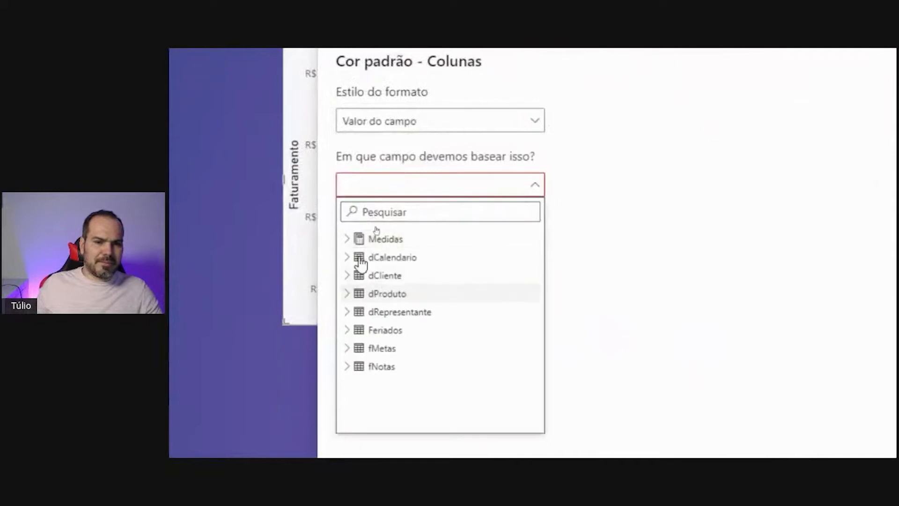
left_click(348, 241)
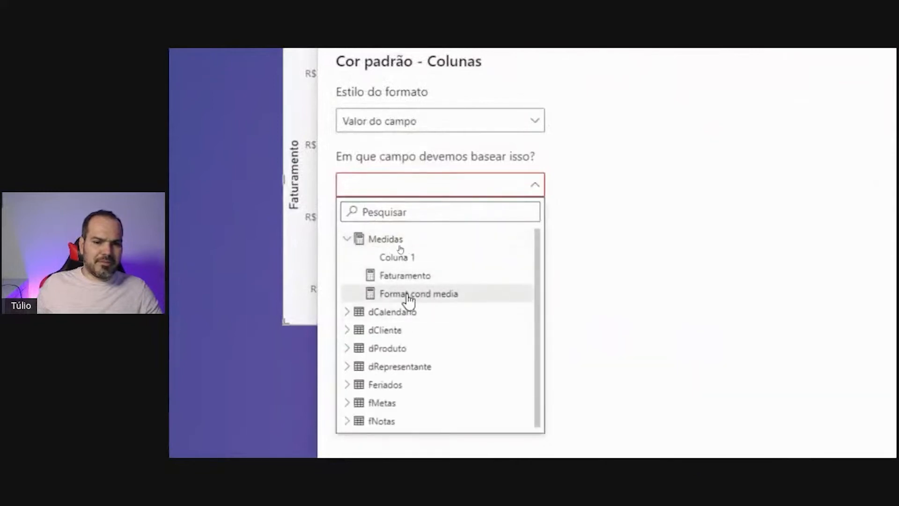
left_click(408, 294)
left_click(655, 355)
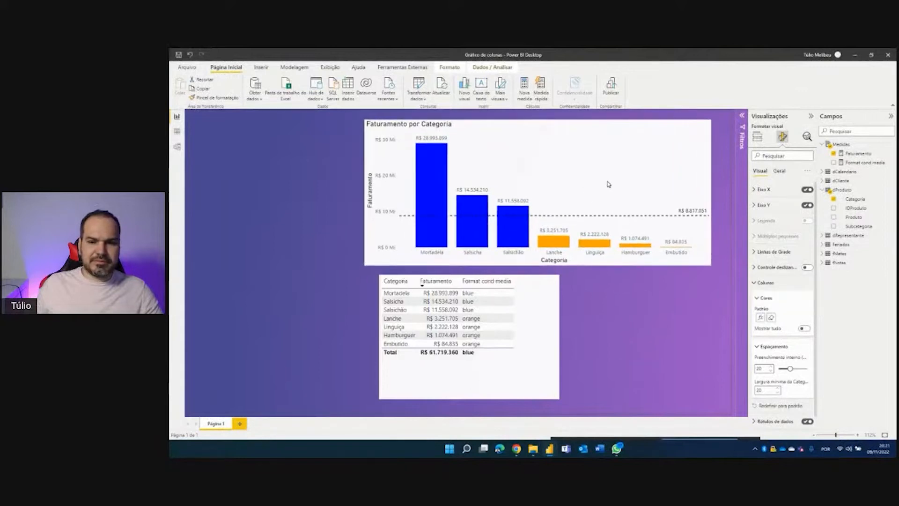
Shift the table aside and add a slicer for the dCalendario Ano field in the empty area beside the chart.
left_click(545, 295)
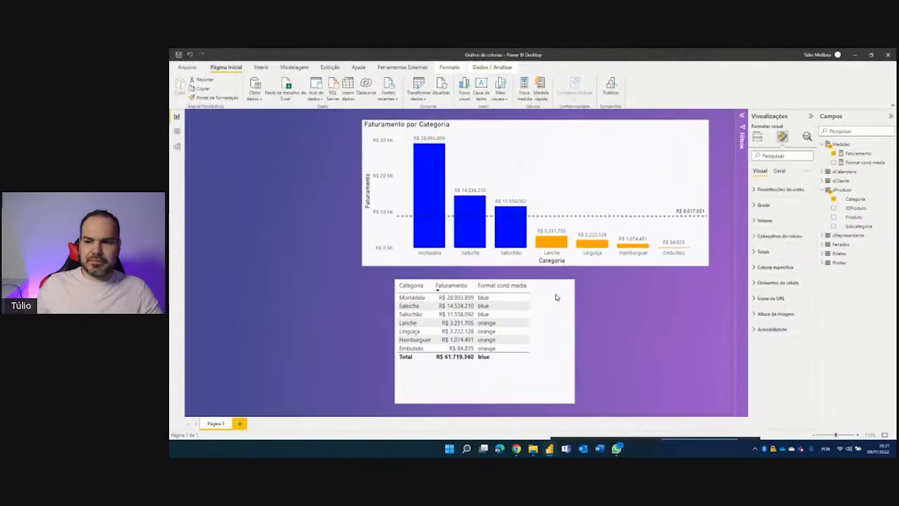
left_click(822, 171)
left_click_drag(848, 180, 259, 257)
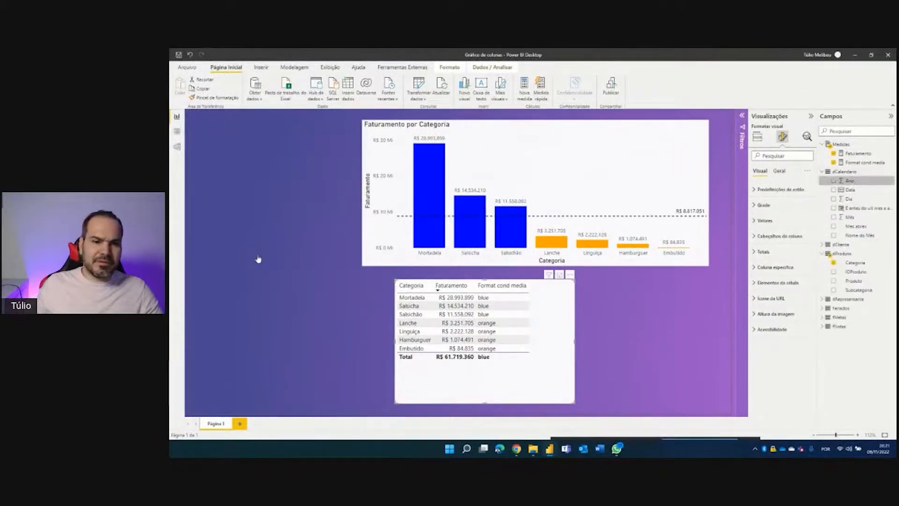
left_click(757, 136)
left_click(777, 199)
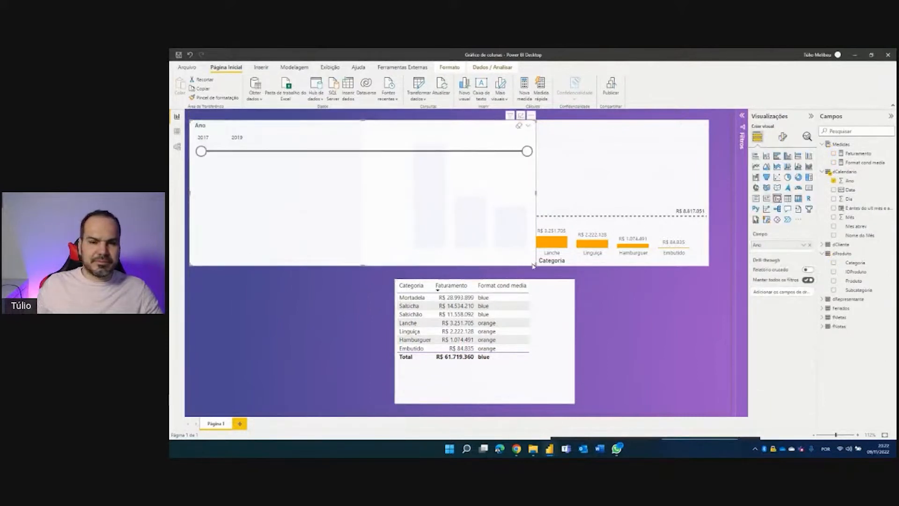
Shrink the Ano slicer to fit beside the chart and change it from a range to a list.
left_click_drag(535, 265, 324, 243)
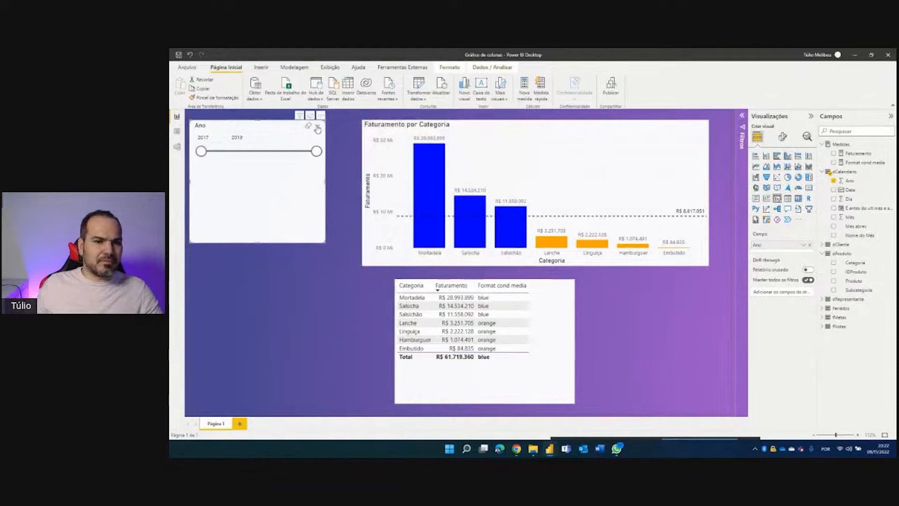
left_click(318, 128)
left_click(328, 139)
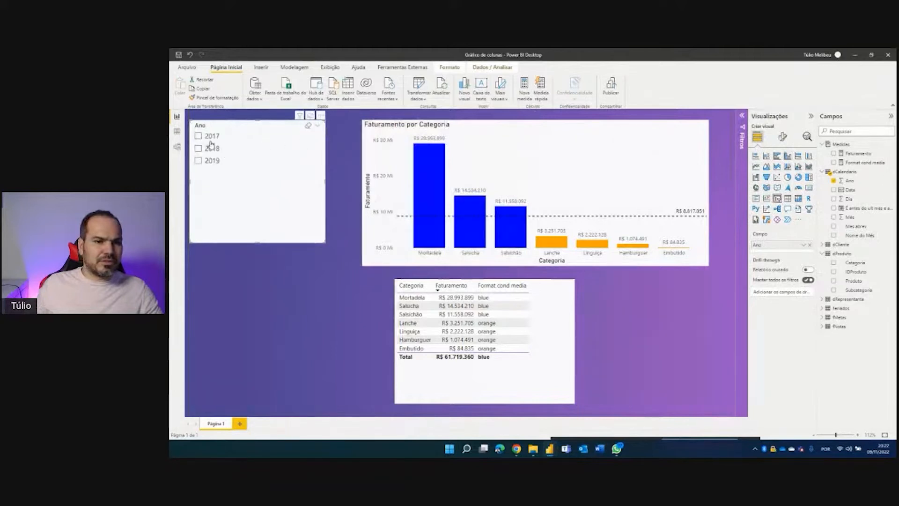
Filter the report by the years 2017, 2018 and 2019 in turn with the Ano slicer.
left_click(210, 138)
left_click(209, 149)
left_click(208, 161)
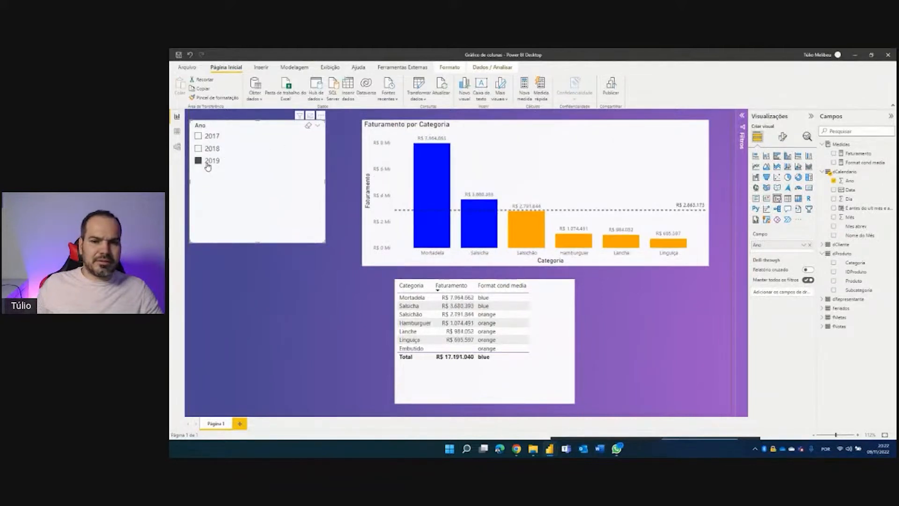
Switch the Ano slicer to 2018 and back to 2019 to compare the column colours.
left_click(211, 150)
left_click(210, 162)
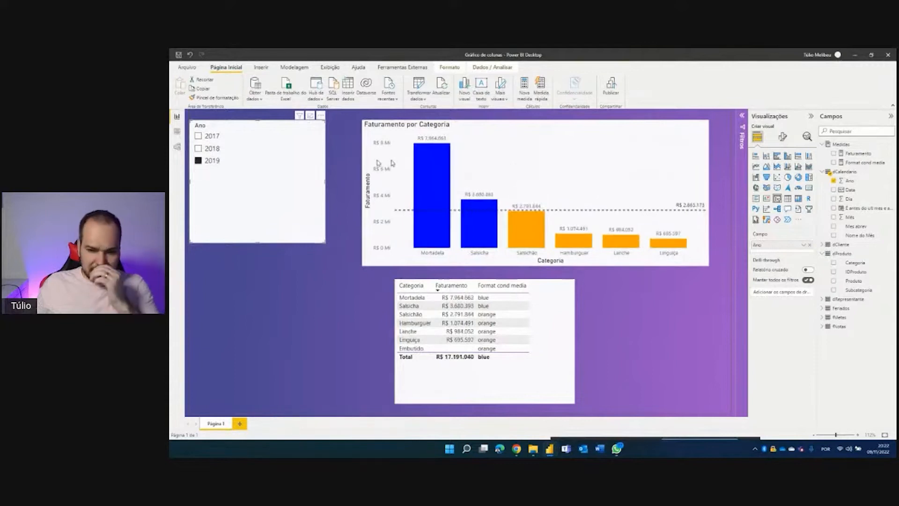
Remove the conditional formatting from the default column colour of the Faturamento por Categoria chart.
left_click(585, 164)
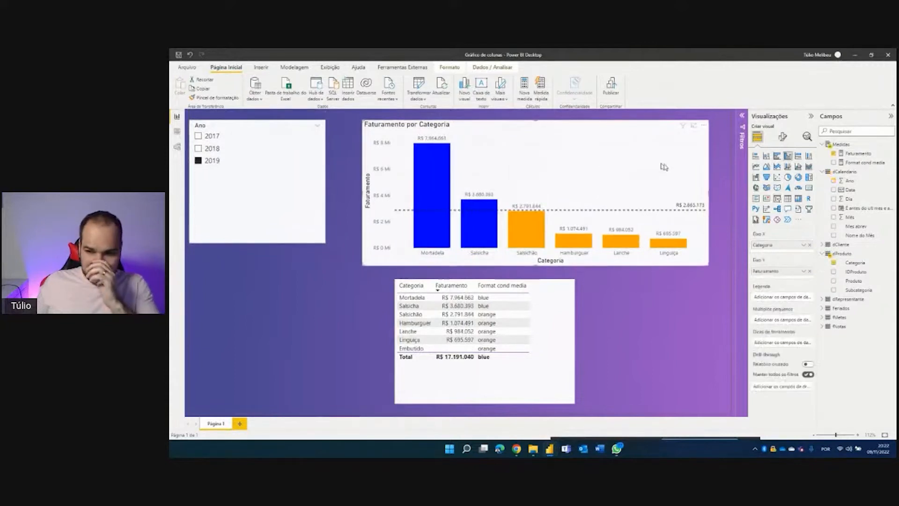
left_click(782, 140)
left_click(754, 282)
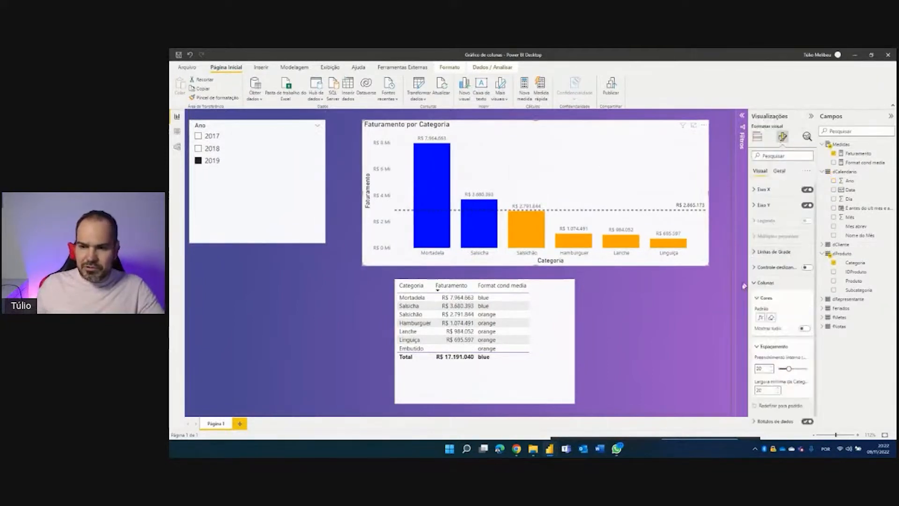
left_click(771, 317)
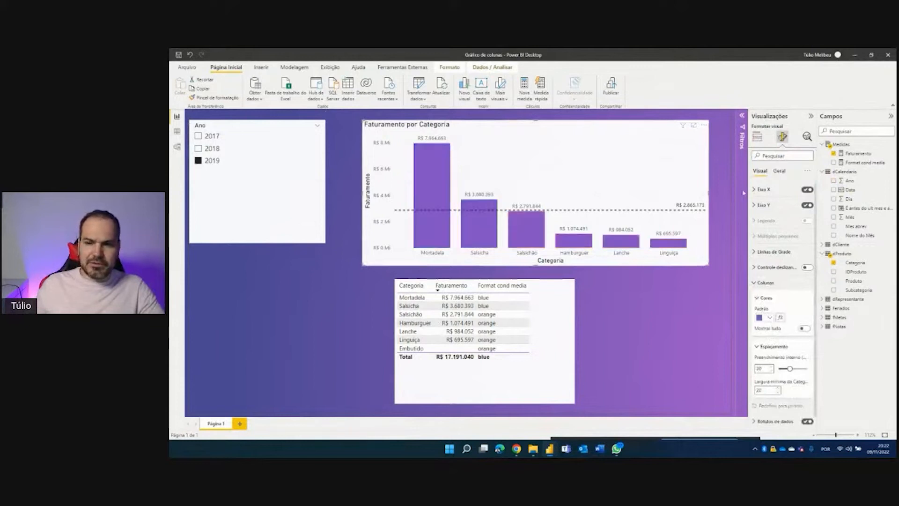
Edit the Format cond media measure so its IF returns 1 instead of "blue" and 0 instead of "orange", and check the values in the table.
left_click(861, 163)
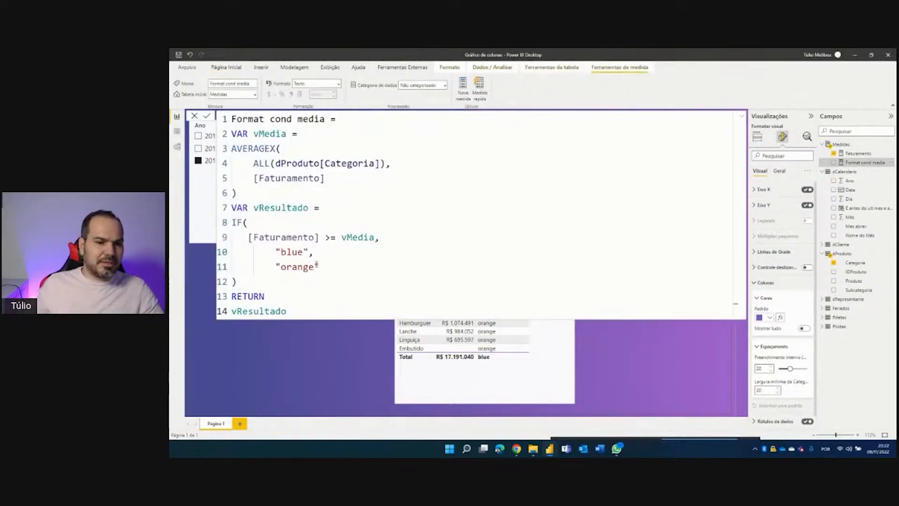
left_click_drag(308, 252, 281, 267)
type("12")
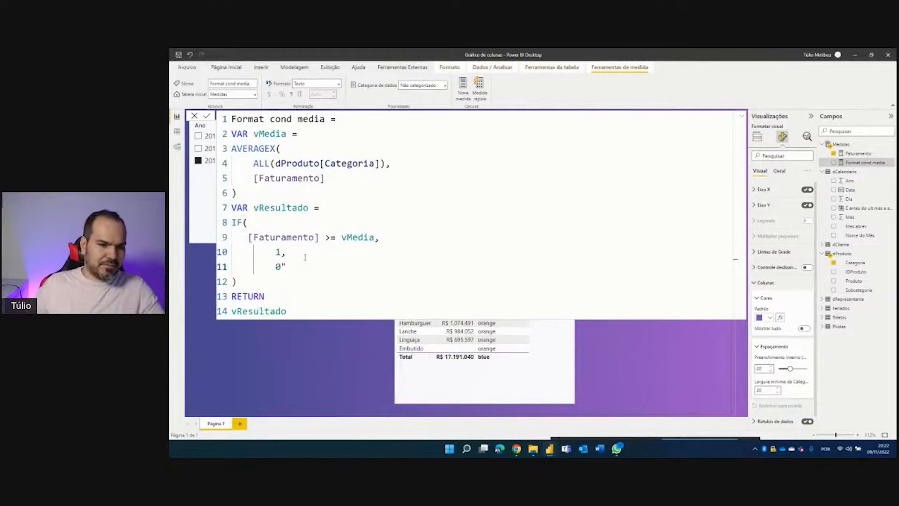
key("Delete")
key("Up")
key("Up")
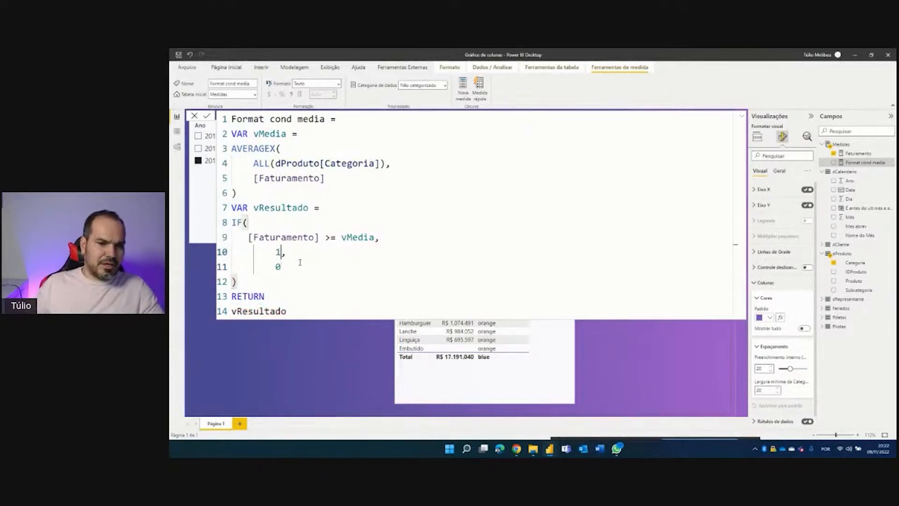
key("Down")
key("Down")
key("Down")
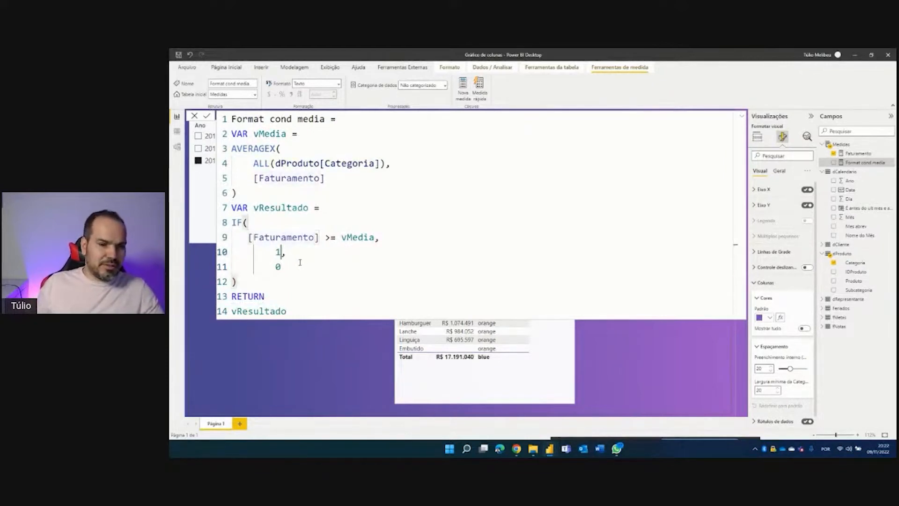
key("Down")
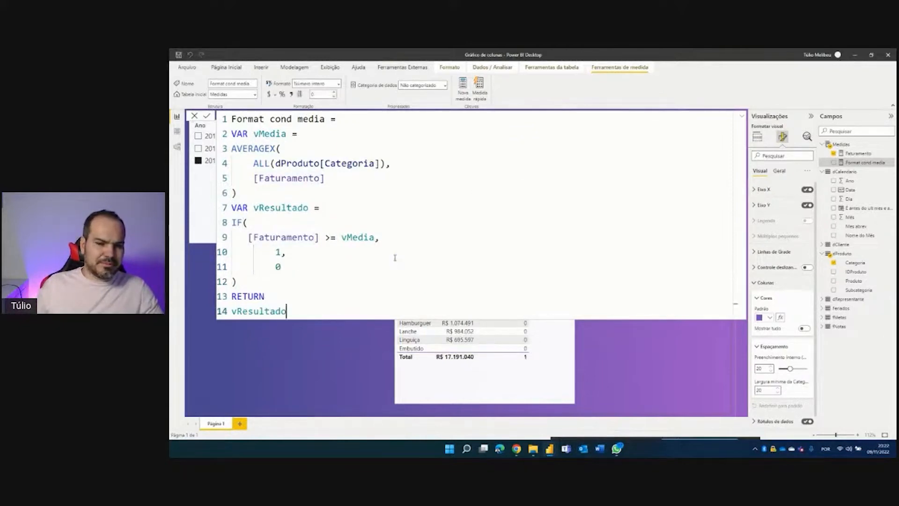
left_click(469, 374)
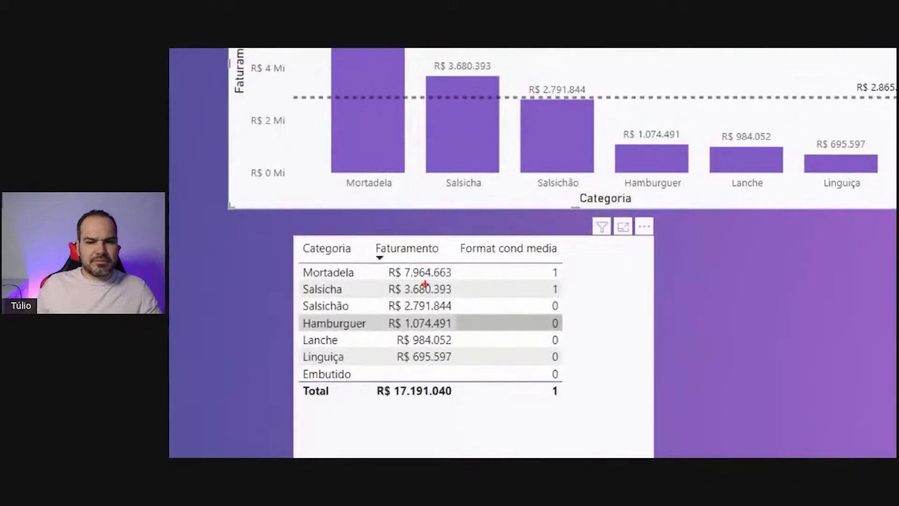
left_click_drag(385, 254, 578, 301)
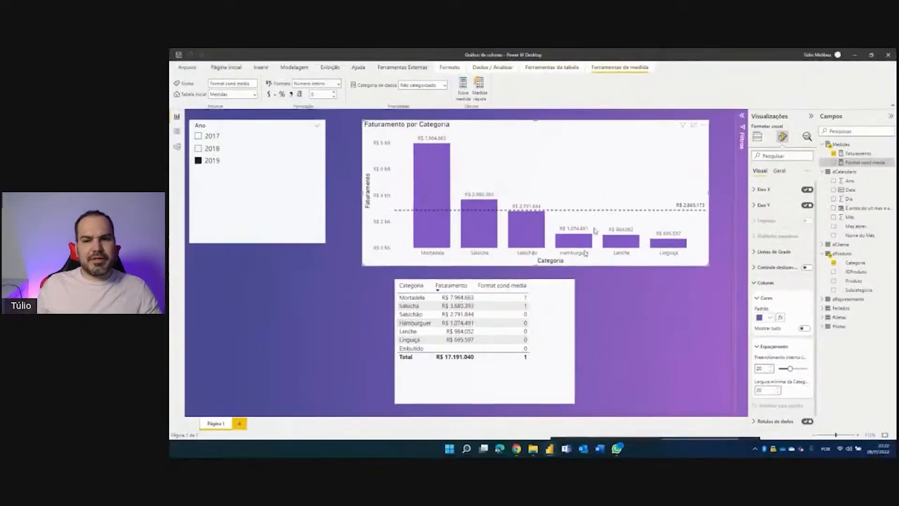
Set up rules-based (Regras) conditional formatting for the chart's default column colour, with two rules based on the Format cond media measure.
left_click(780, 317)
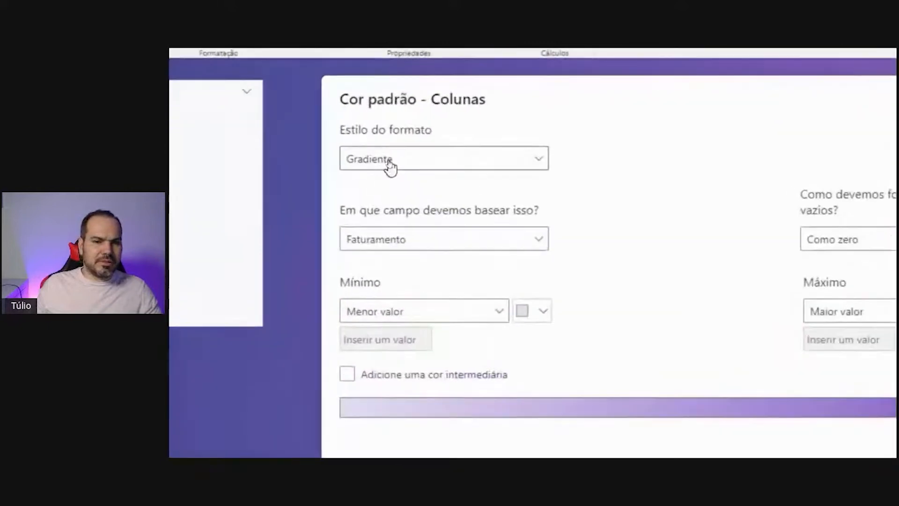
left_click(388, 160)
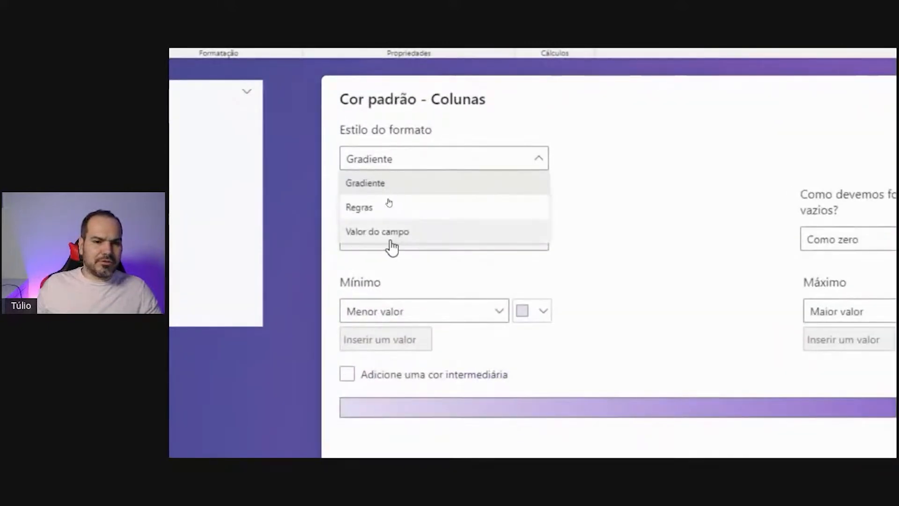
left_click(391, 198)
left_click(388, 164)
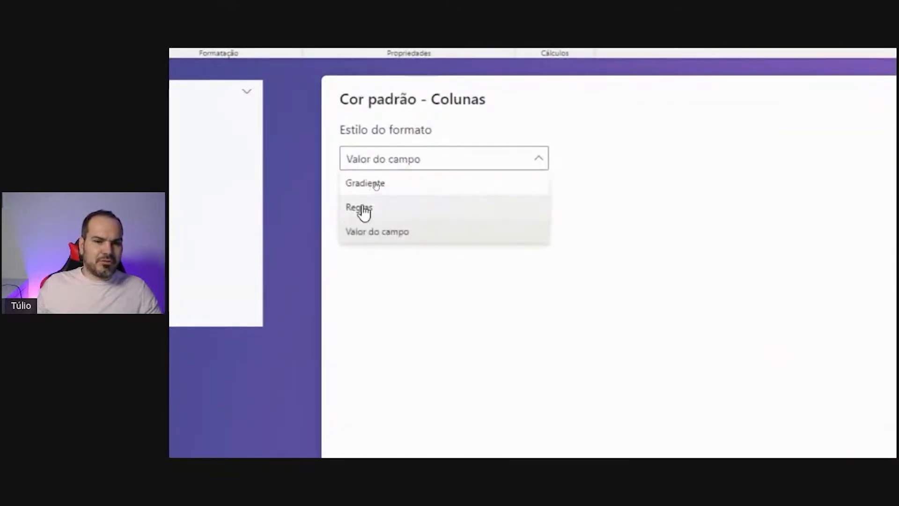
left_click(359, 207)
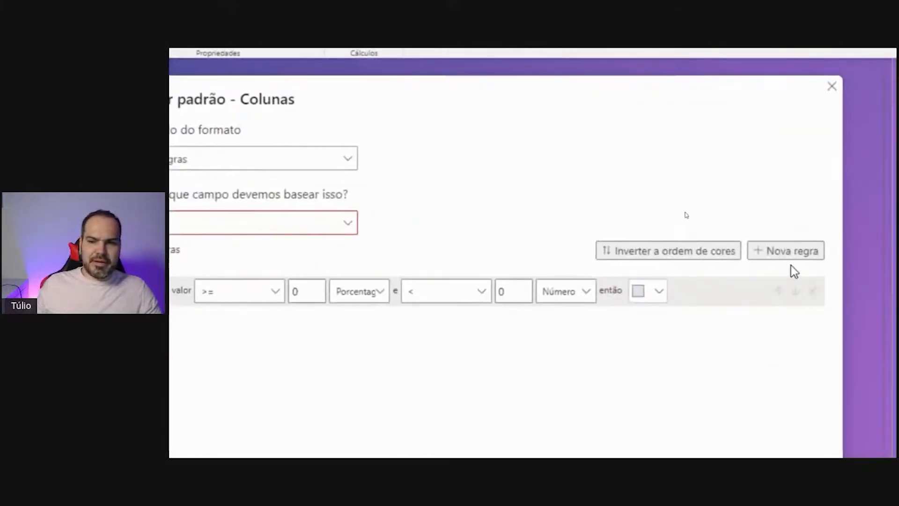
left_click(788, 261)
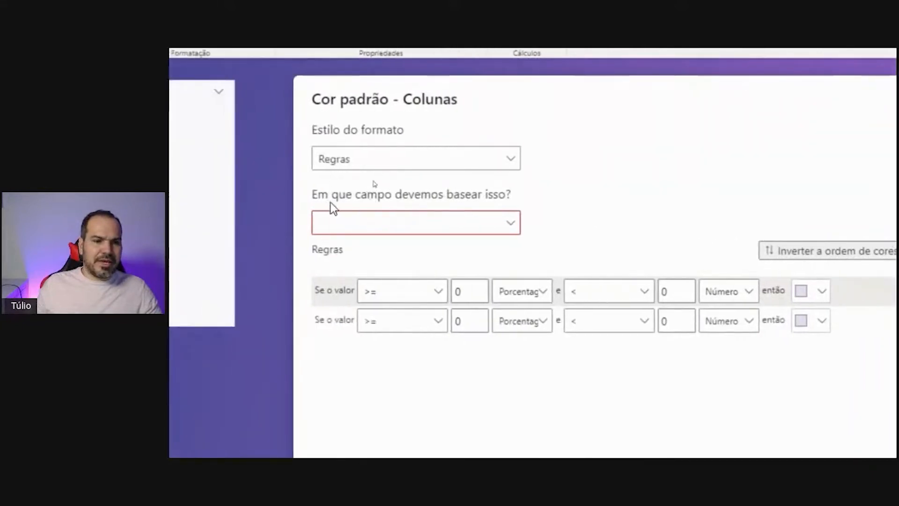
left_click(421, 224)
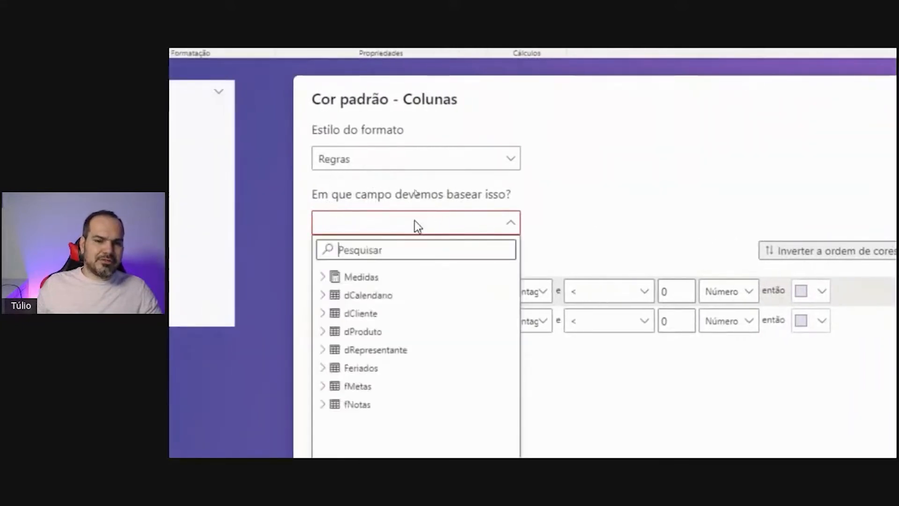
left_click(323, 276)
left_click(392, 333)
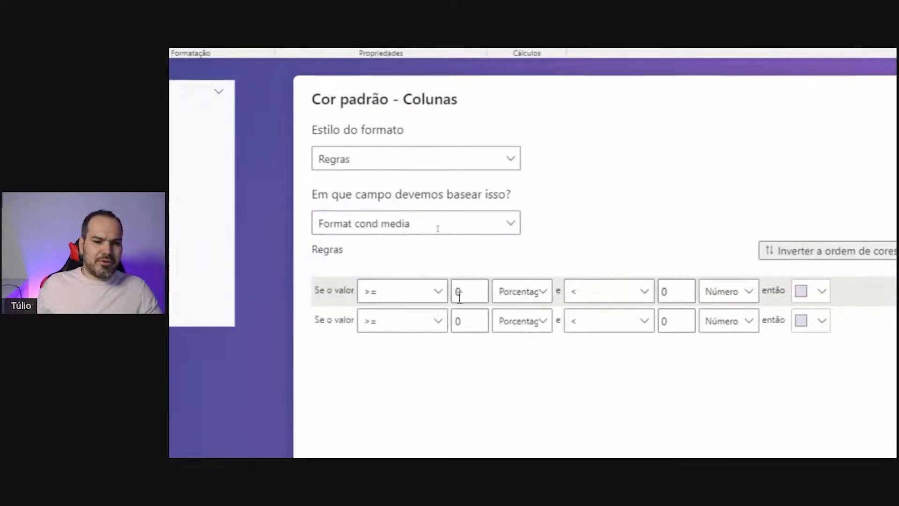
Set the first rule to equal 1 and the second to equal 0, both evaluated as Número.
left_click(404, 300)
left_click(373, 367)
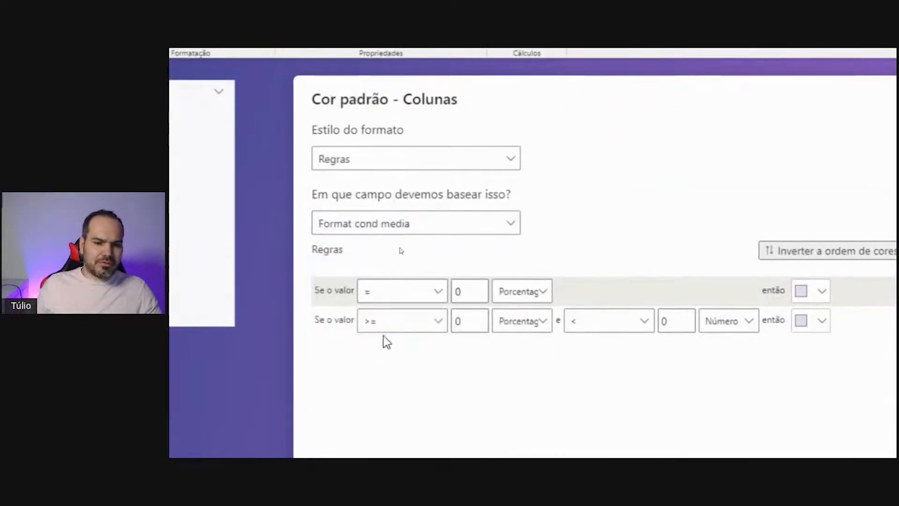
left_click(384, 321)
left_click(374, 399)
left_click(457, 291)
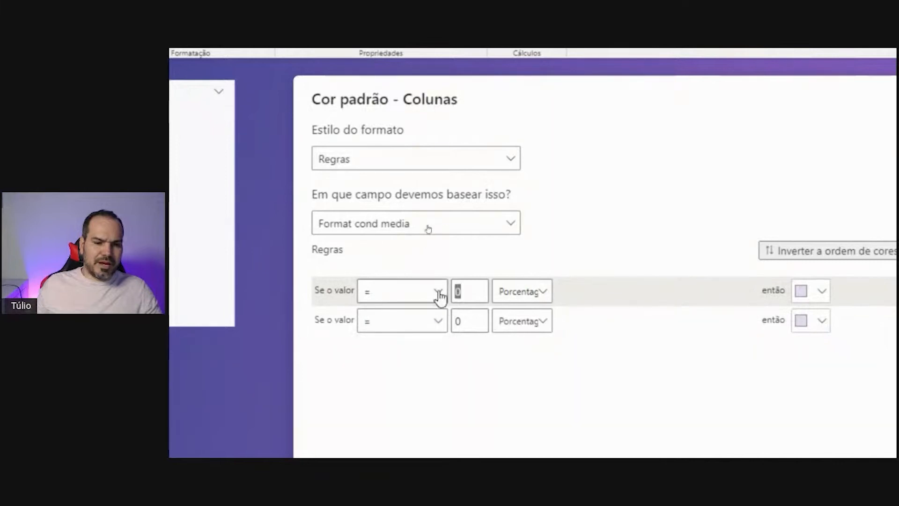
type("1")
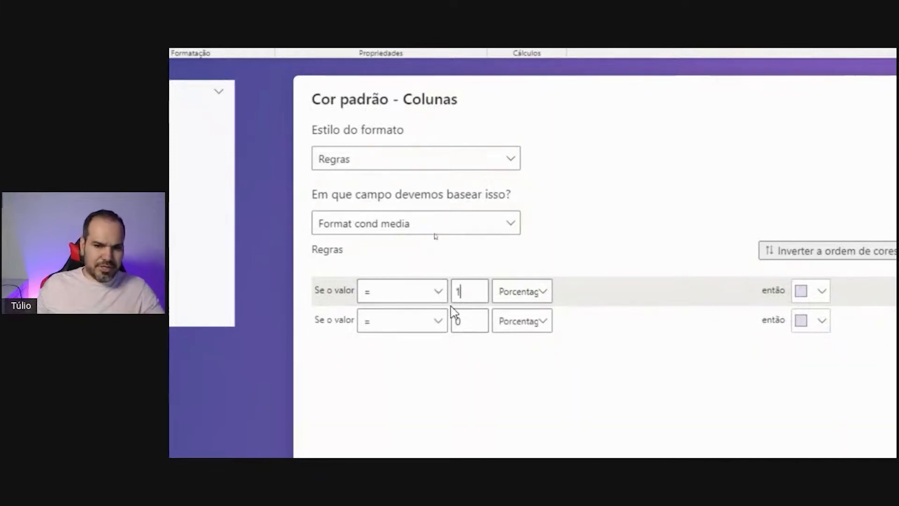
left_click(522, 294)
left_click(525, 315)
left_click(524, 322)
left_click(529, 348)
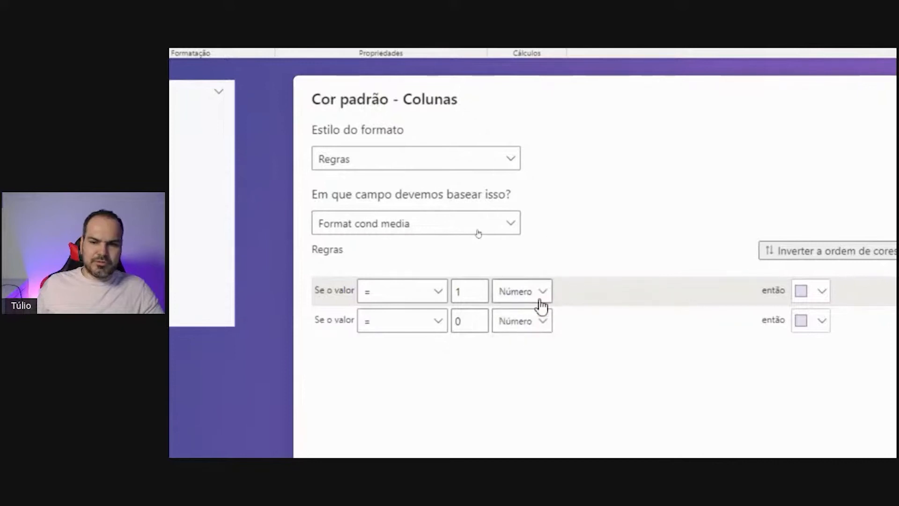
Colour the rule for 1 teal and the rule for 0 light orange, and apply the formatting.
left_click(811, 295)
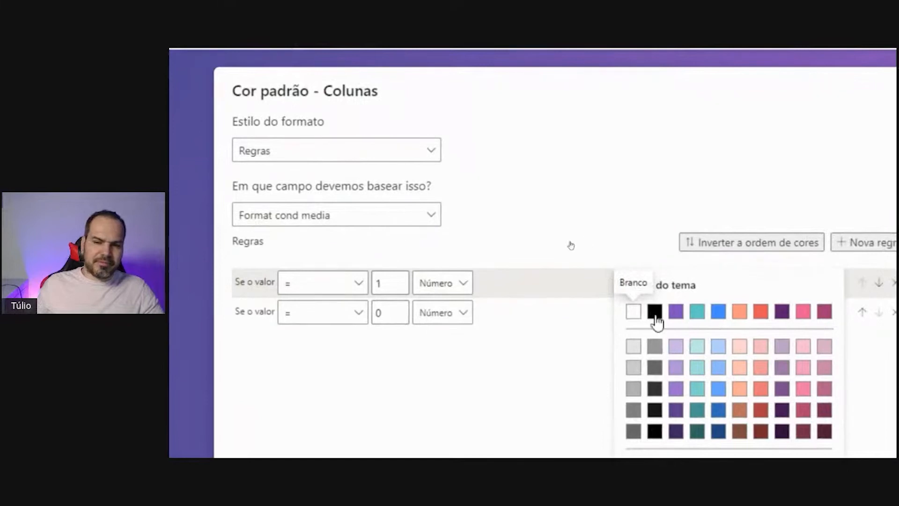
left_click(697, 312)
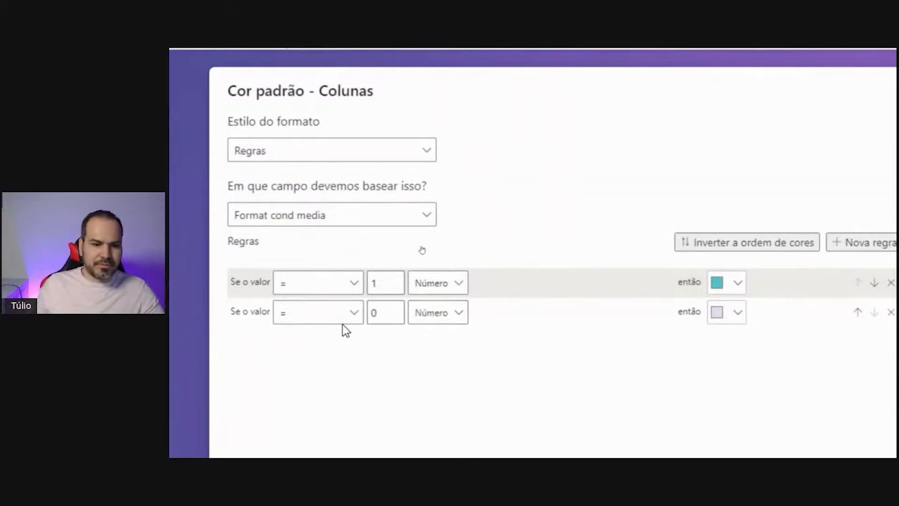
left_click(725, 317)
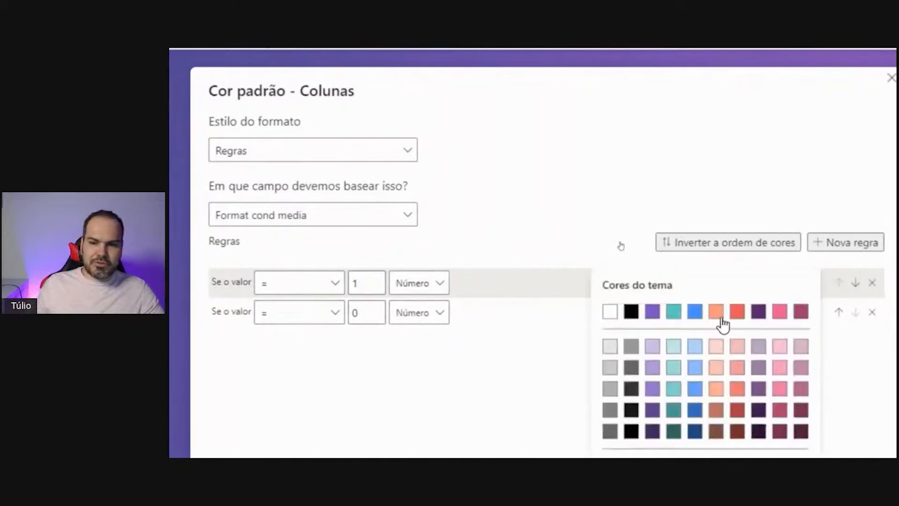
left_click(716, 347)
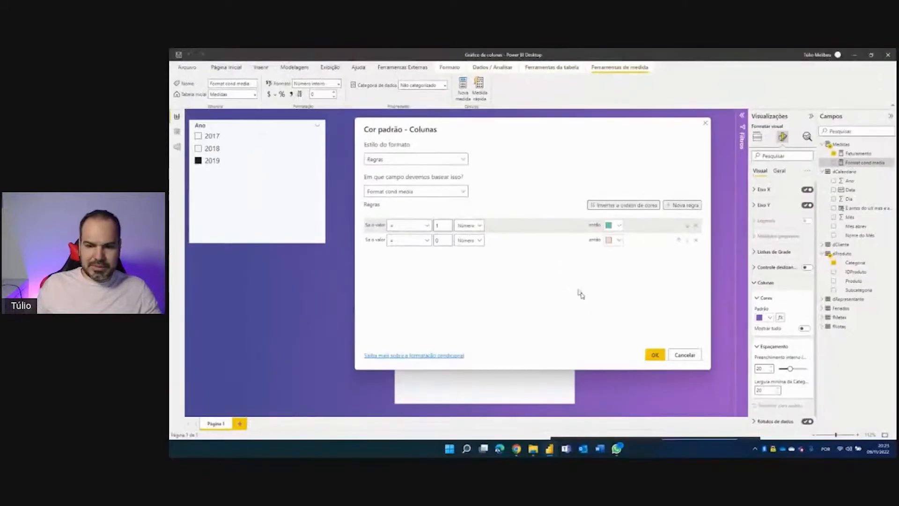
left_click(655, 350)
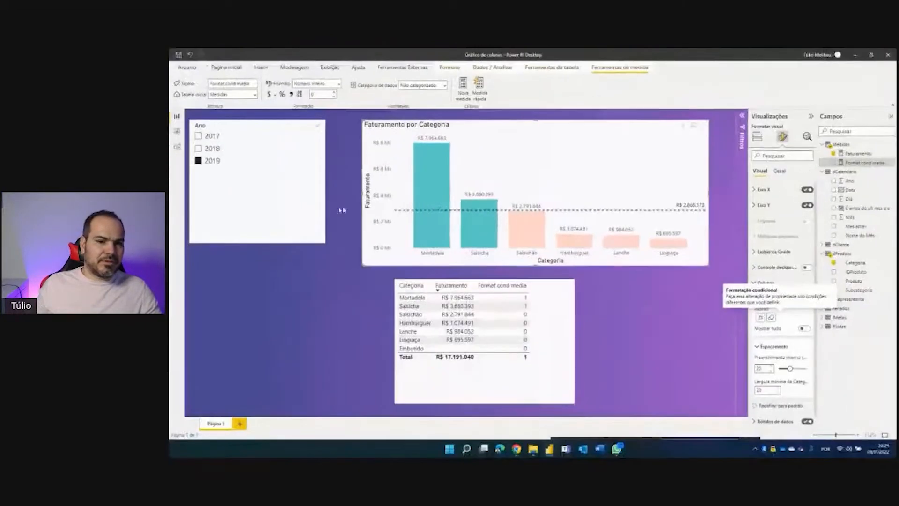
Test the rule-based column colours by filtering the report by 2018 and returning to 2019.
left_click(212, 149)
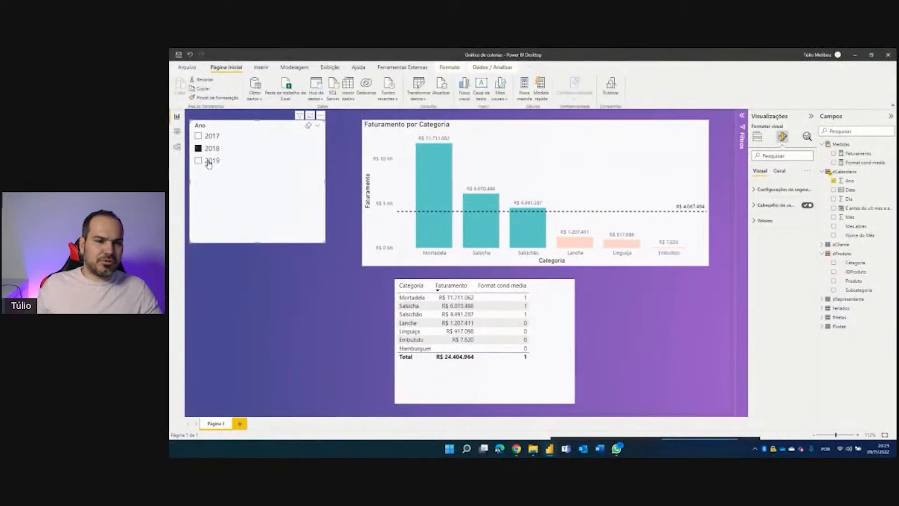
left_click(212, 161)
left_click(514, 183)
Review the 1 and 0 results of the IF in the Format cond media measure, then close its formula.
left_click(864, 163)
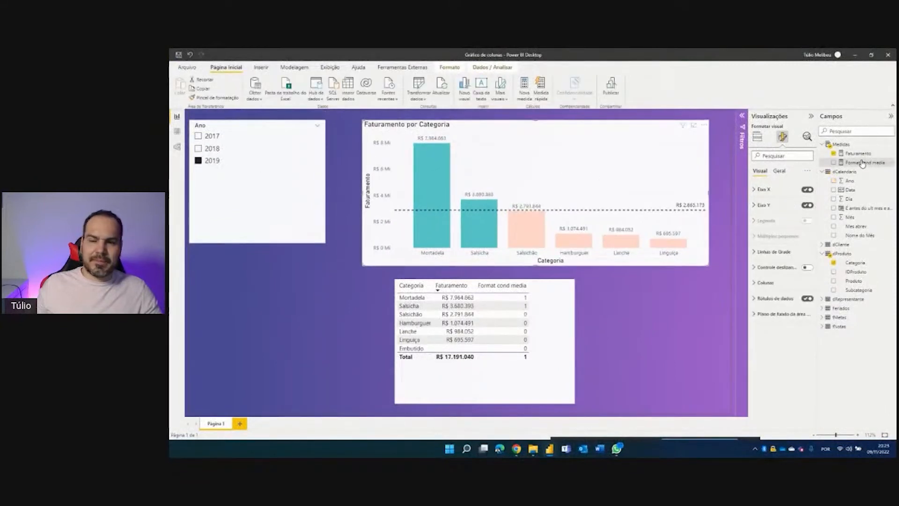
left_click(278, 252)
left_click(281, 266)
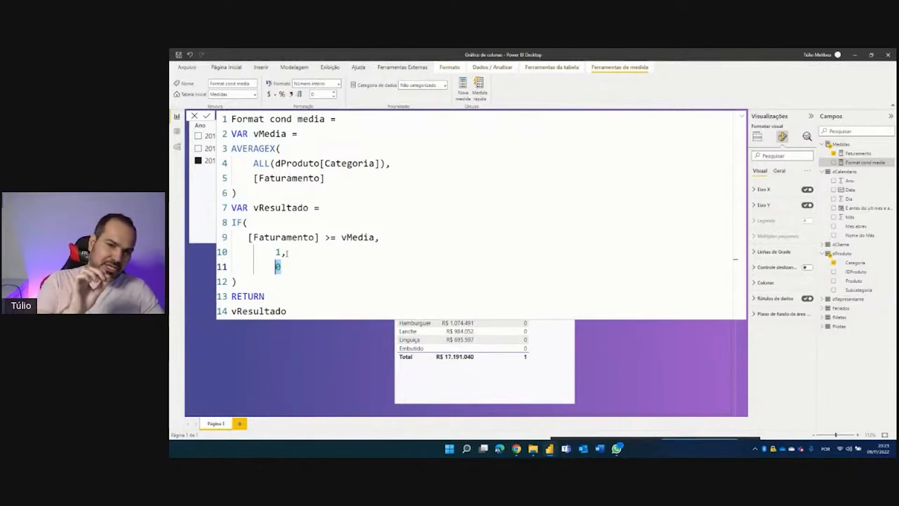
left_click(288, 254)
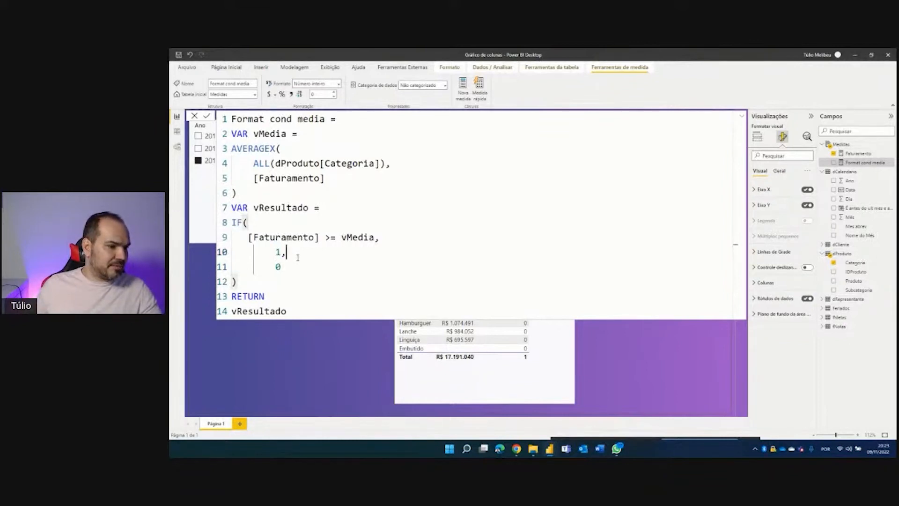
key("Return")
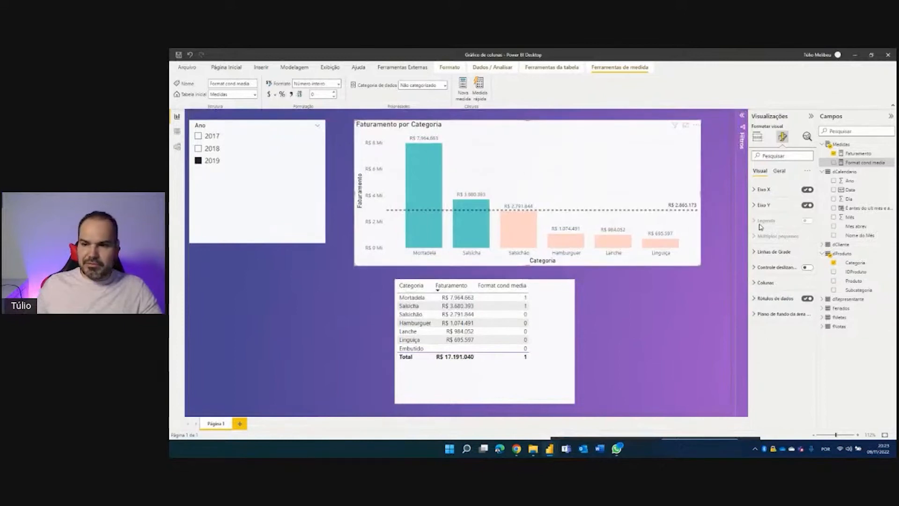
Delete the table below the chart and shrink the Faturamento por Categoria chart in width and height.
left_click_drag(558, 306, 499, 308)
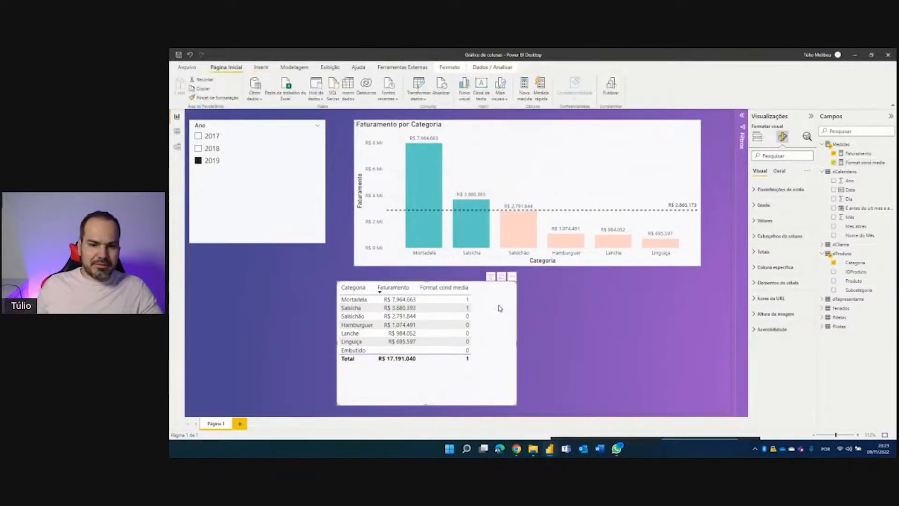
key("Delete")
left_click(596, 180)
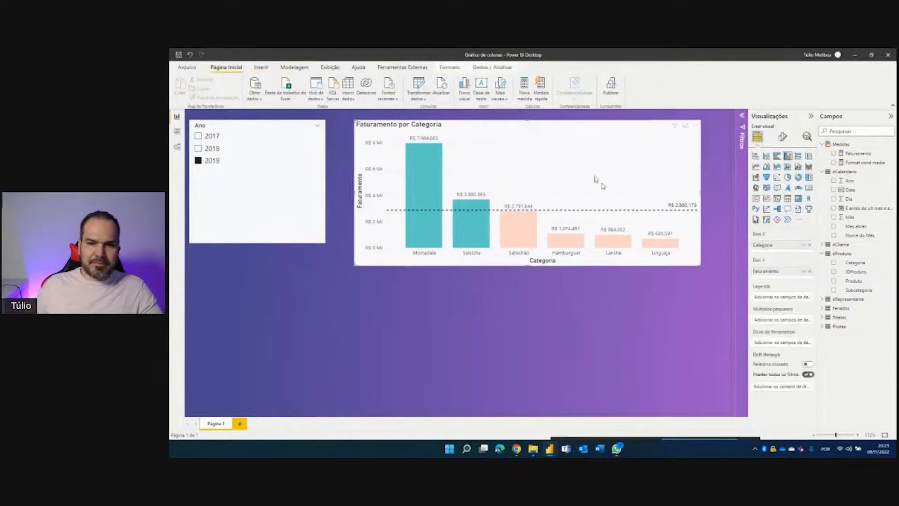
left_click_drag(700, 265, 673, 233)
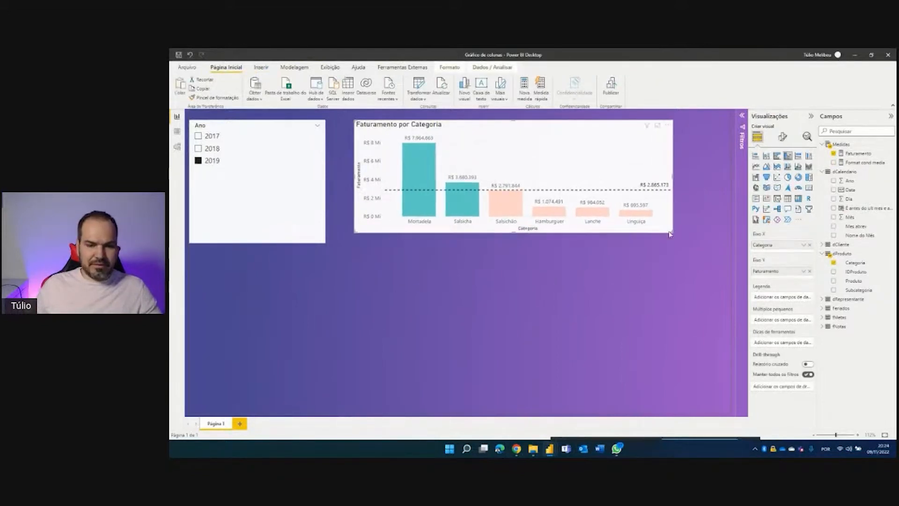
Duplicate the Faturamento por Categoria chart and place the copy below the original.
key("ctrl+c")
key("ctrl+v")
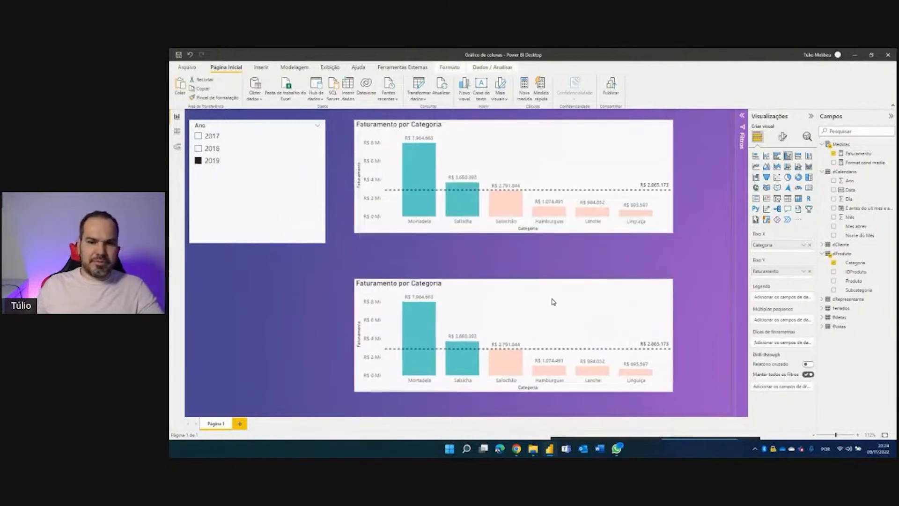
left_click_drag(553, 302, 546, 296)
Clear the conditional formatting from the copied chart's columns so they use the default colour.
left_click(783, 139)
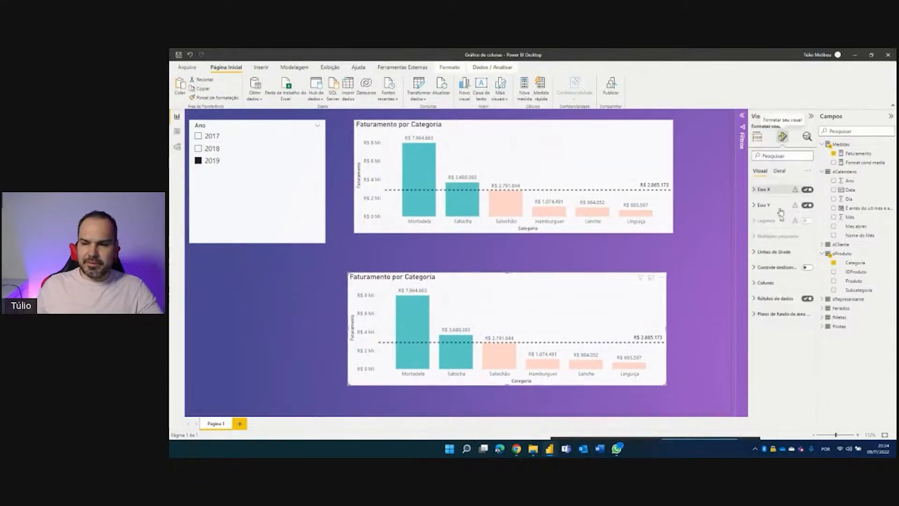
left_click(775, 284)
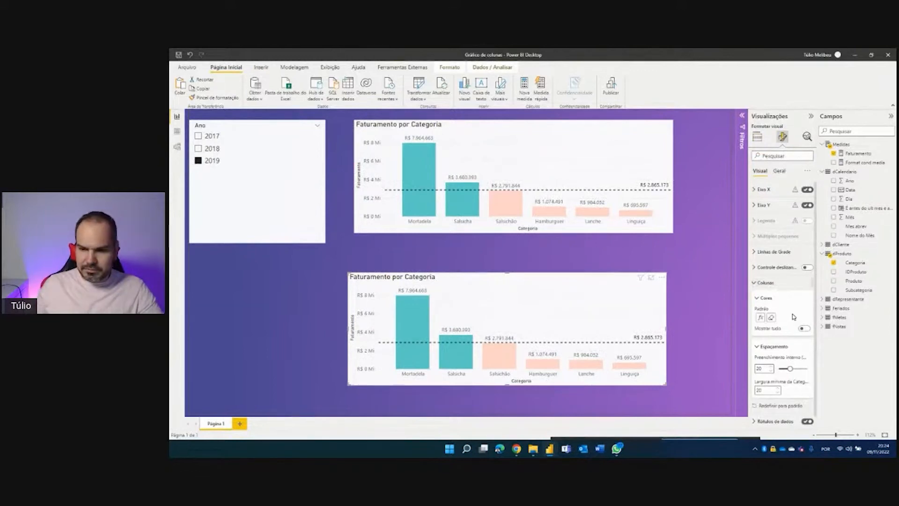
left_click(770, 318)
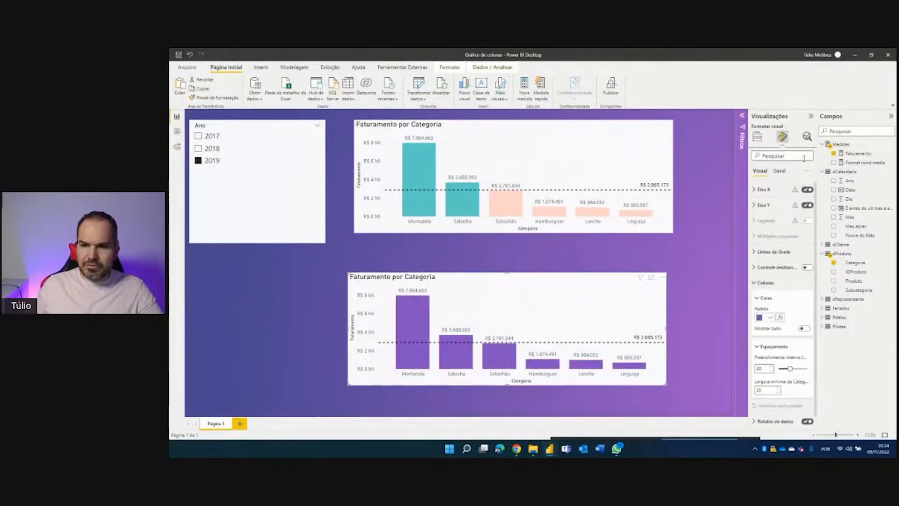
Delete the average line from the copied chart.
left_click(806, 136)
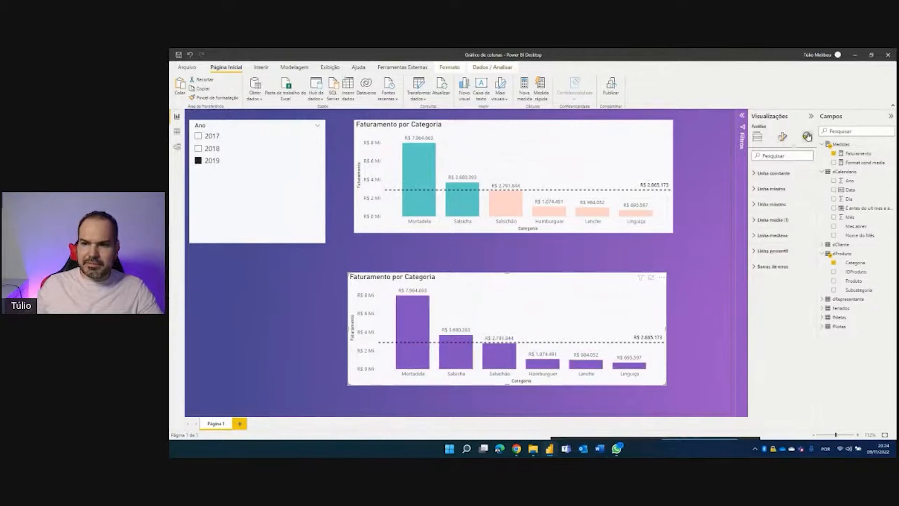
left_click(802, 222)
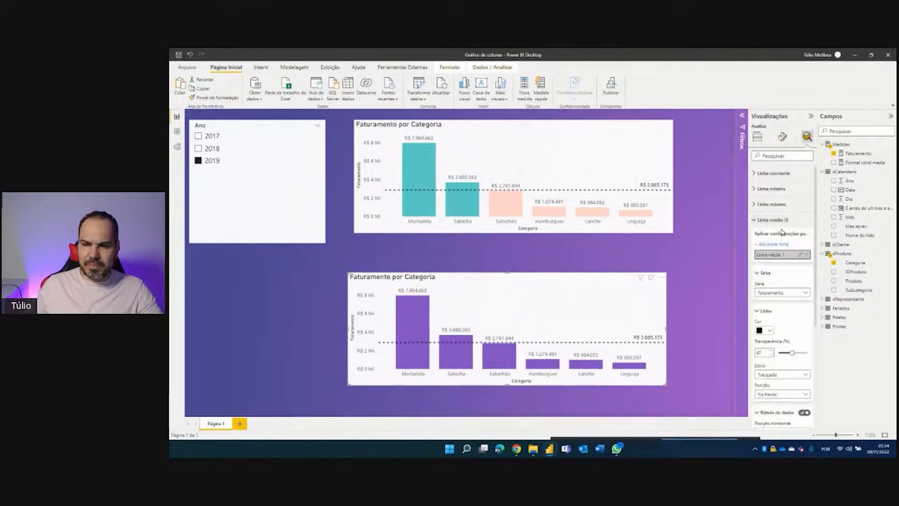
left_click(806, 256)
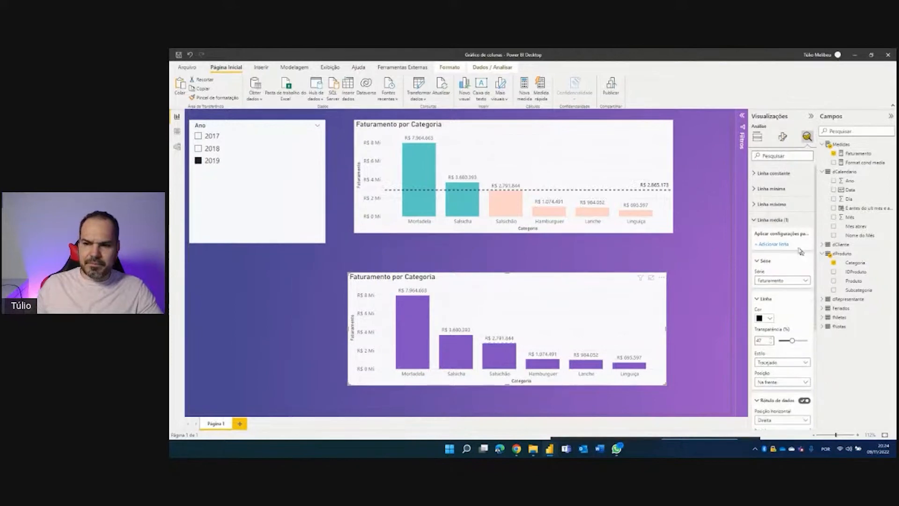
left_click(781, 221)
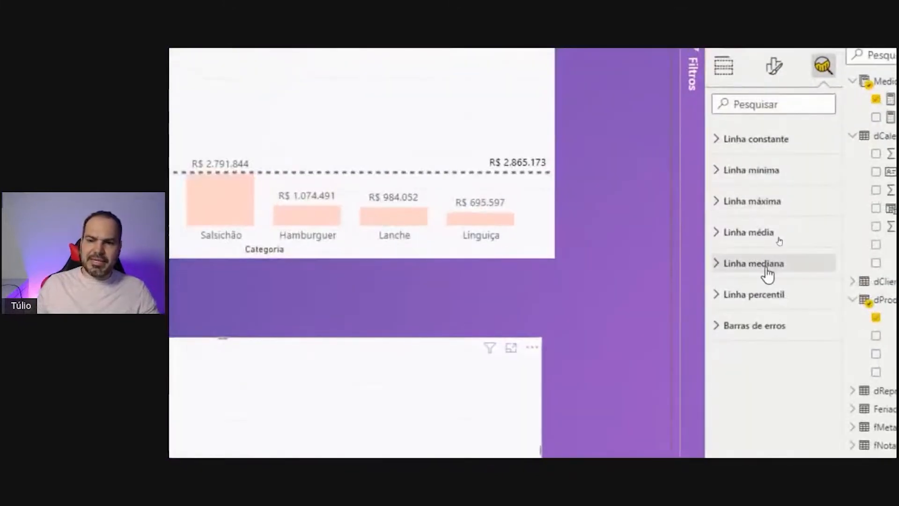
Add a median line to the copied chart.
left_click(767, 271)
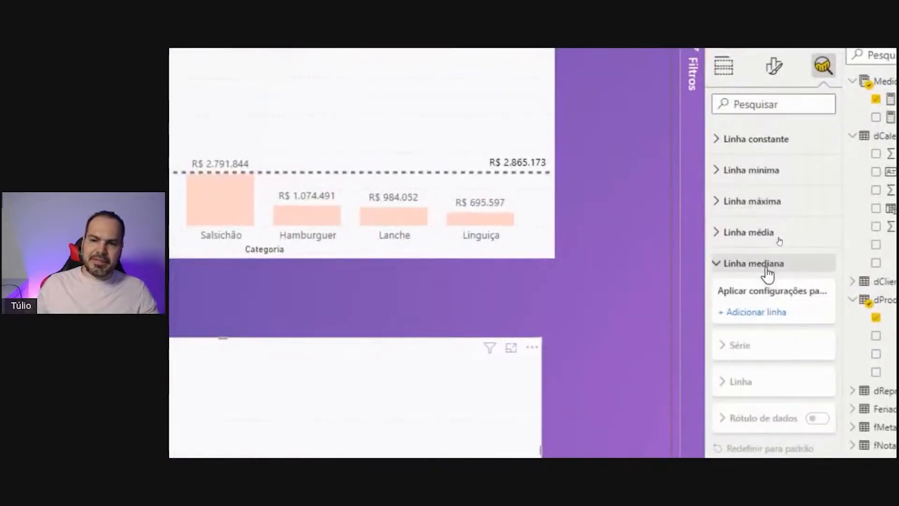
left_click(748, 312)
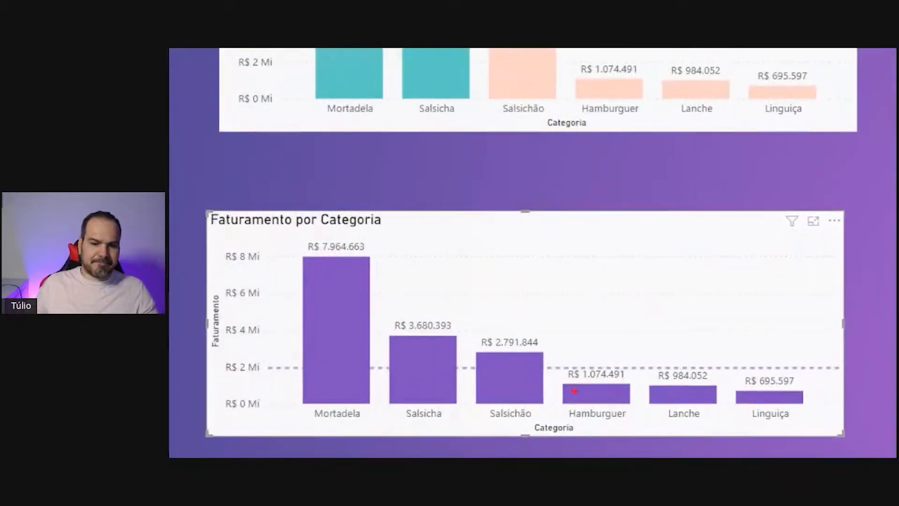
Mark the two middle columns, Salsichão and Hamburguer, and the column pairs on either side to explain the median, and clear the marks.
mouse_move(544, 351)
left_mouse_down()
mouse_move(522, 322)
mouse_move(500, 323)
left_mouse_up()
mouse_move(565, 365)
left_mouse_down()
mouse_move(609, 382)
mouse_move(582, 362)
left_mouse_up()
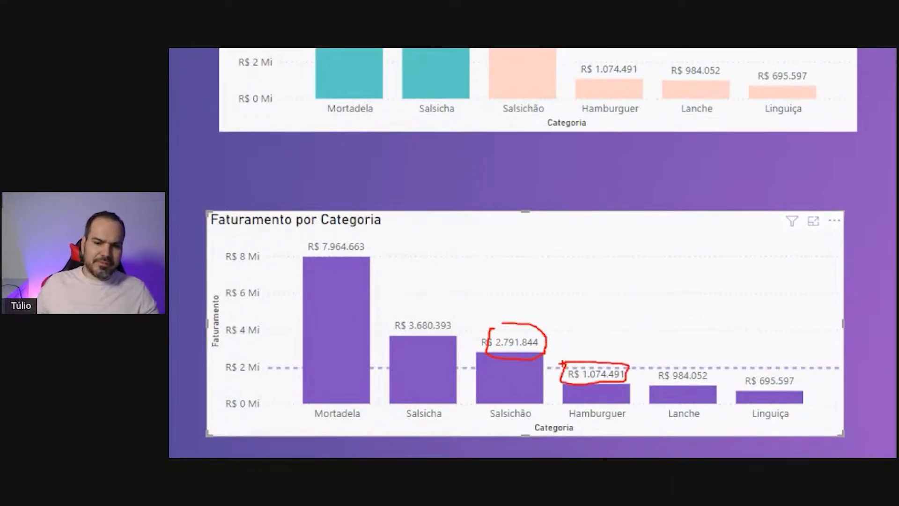
mouse_move(487, 324)
left_mouse_down()
mouse_move(528, 421)
mouse_move(640, 382)
mouse_move(552, 321)
mouse_move(503, 323)
left_mouse_up()
left_click_drag(307, 407, 418, 440)
left_click_drag(654, 402, 790, 428)
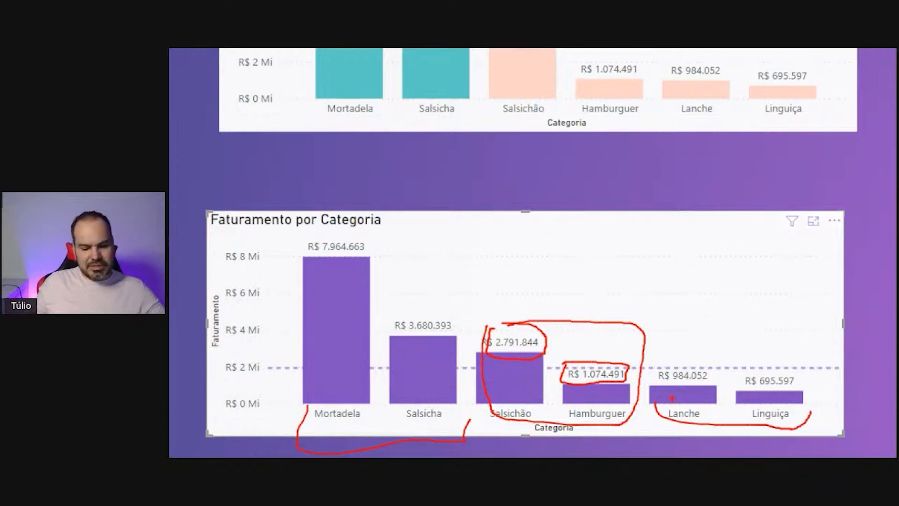
key("Escape")
Cross out the Linguiça column and circle Salsichão to illustrate the median of five values, and clear the marks.
key("ctrl+1")
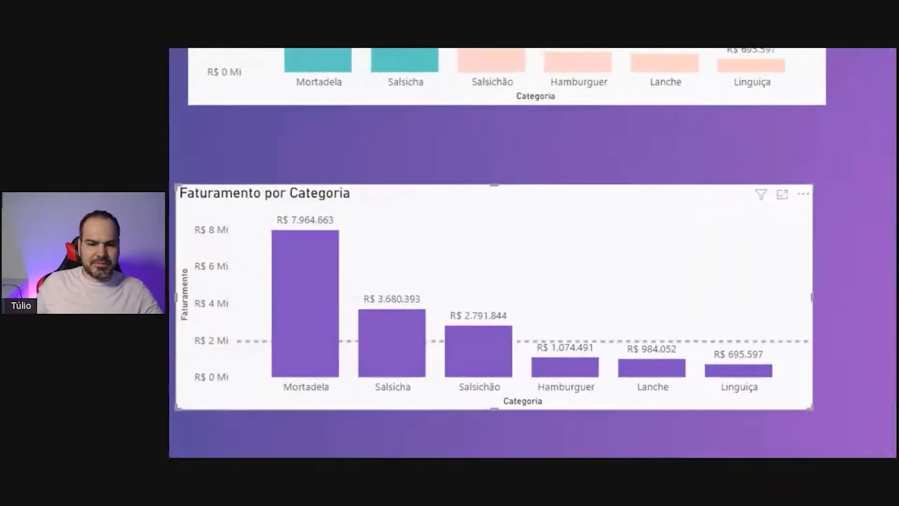
mouse_move(757, 387)
left_mouse_down()
mouse_move(772, 356)
mouse_move(727, 375)
mouse_move(761, 358)
mouse_move(737, 387)
mouse_move(771, 390)
left_mouse_up()
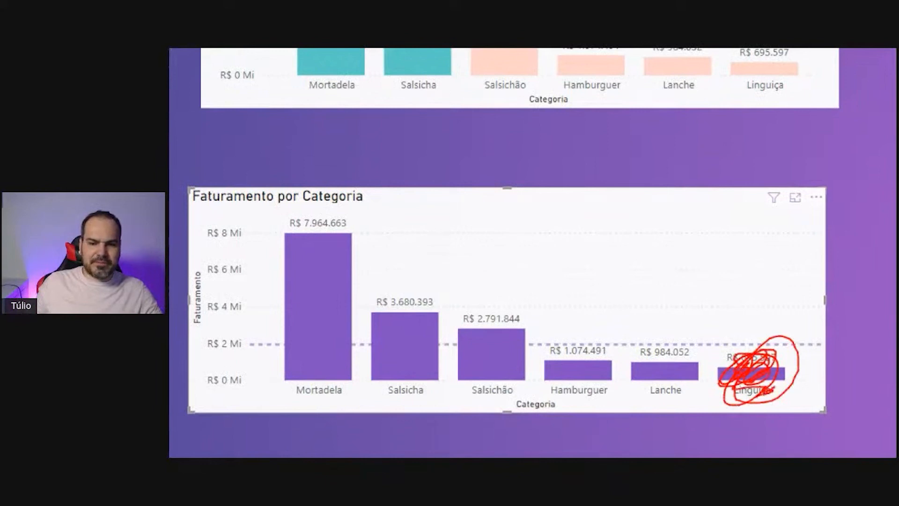
mouse_move(451, 302)
left_mouse_down()
mouse_move(538, 419)
mouse_move(543, 297)
mouse_move(471, 305)
mouse_move(461, 326)
mouse_move(481, 305)
left_mouse_up()
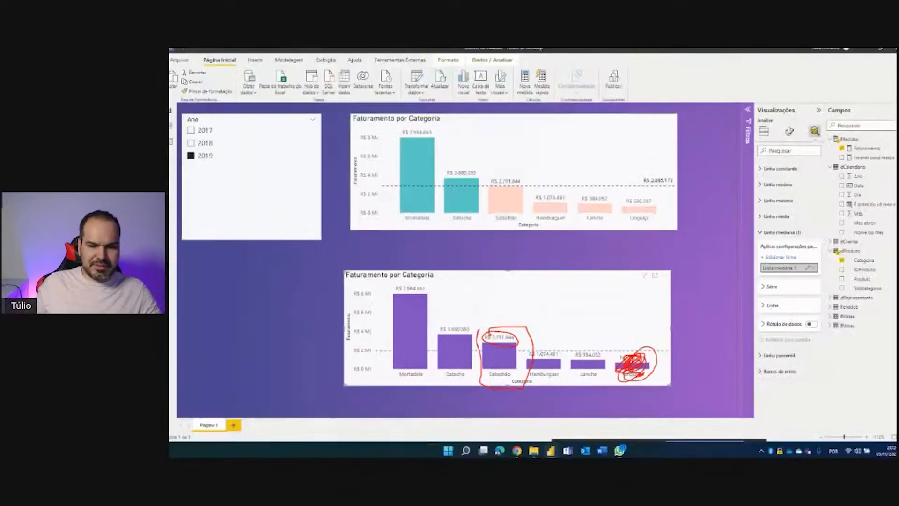
key("Escape")
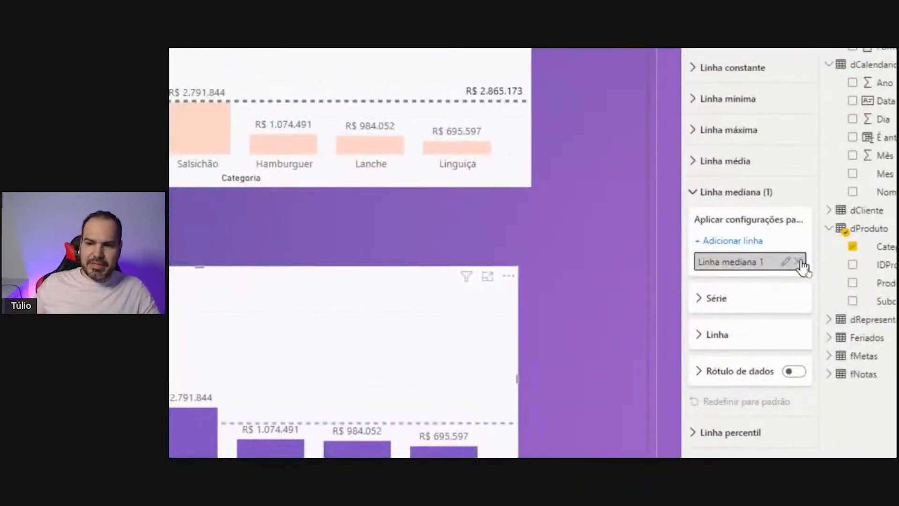
Delete the median line from the copied chart.
left_click(801, 261)
left_click(723, 196)
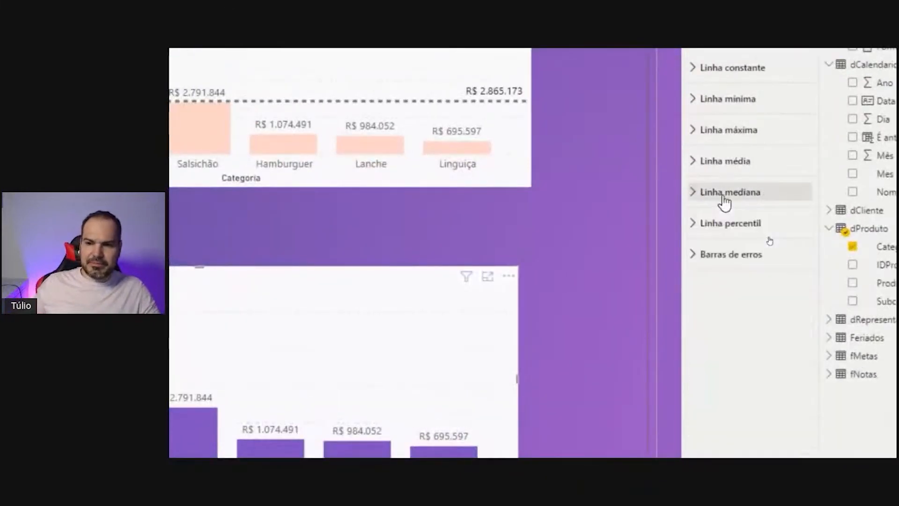
Add a percentile line to the copied chart and open its percentile value for editing.
left_click(731, 225)
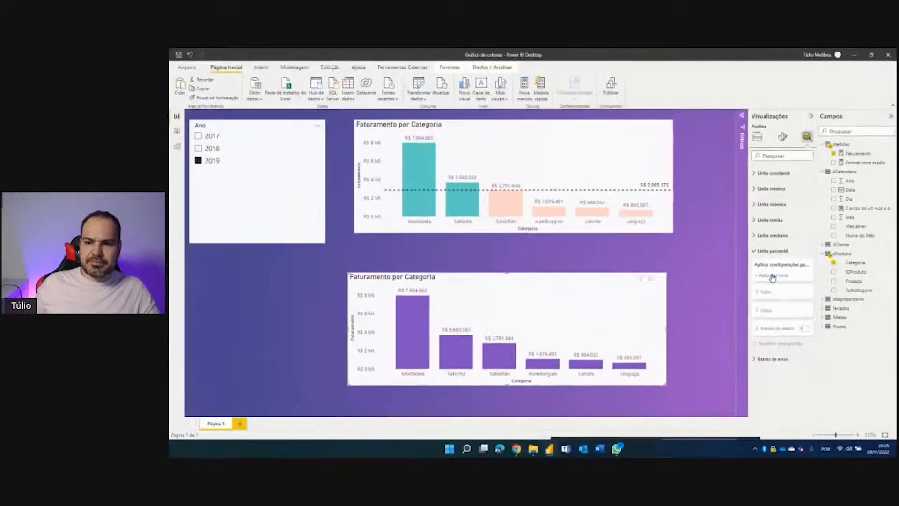
left_click(730, 277)
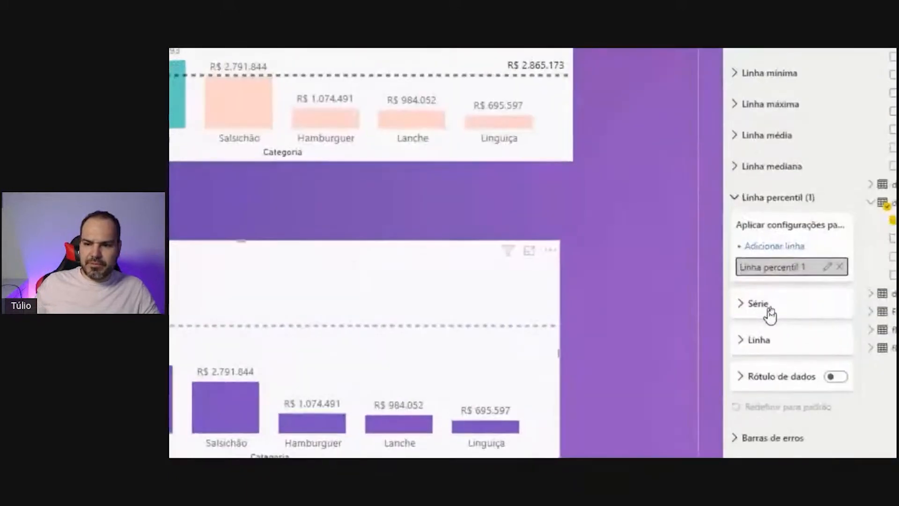
left_click(763, 324)
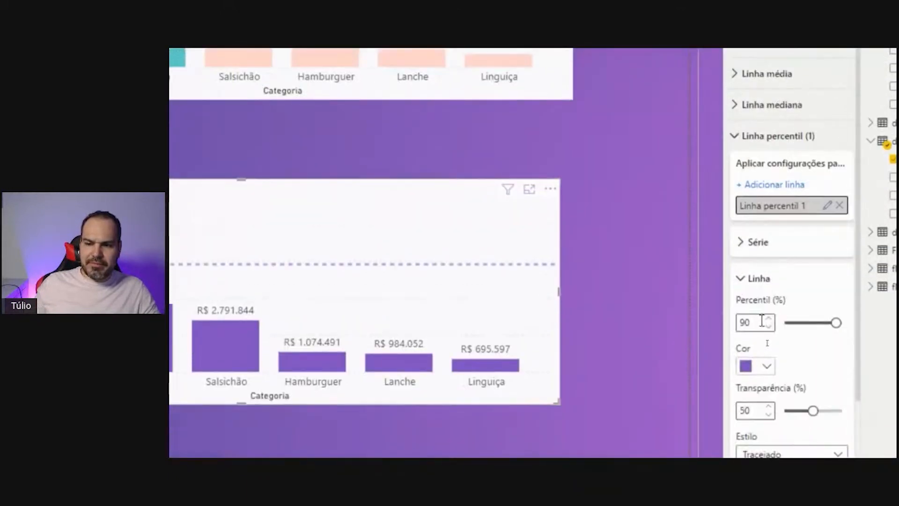
left_click_drag(761, 322, 743, 322)
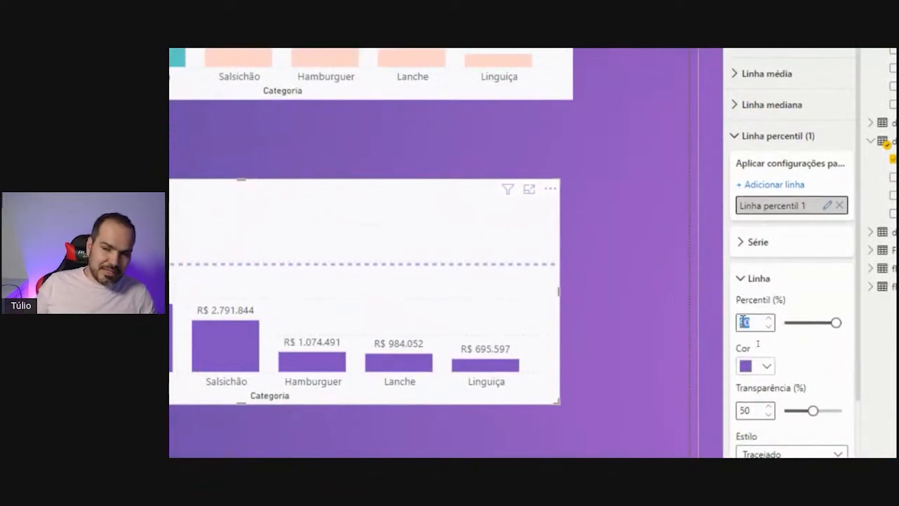